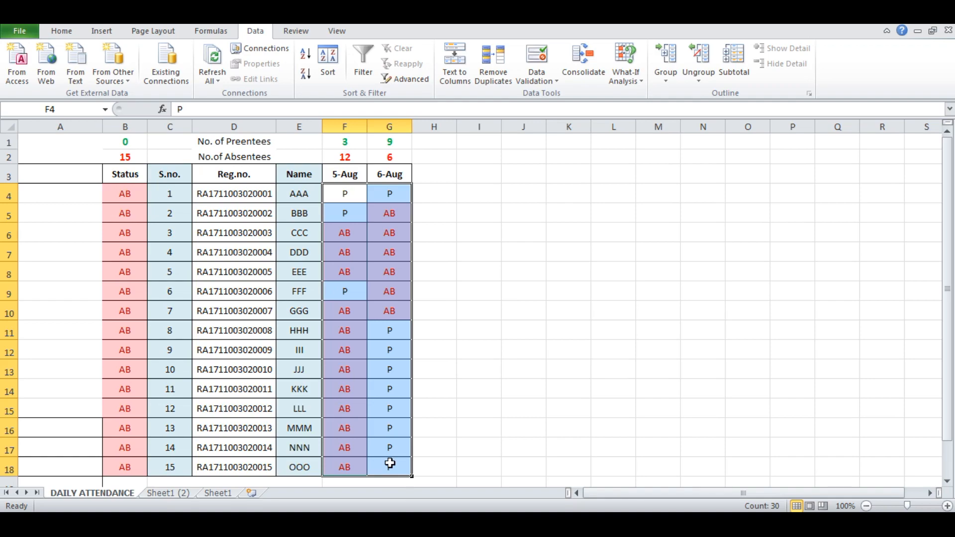
Step: Split A4:A15 on the Sheet1 (2) sheet into two columns with Text to Columns, using "(" as the other delimiter
left_click(170, 493)
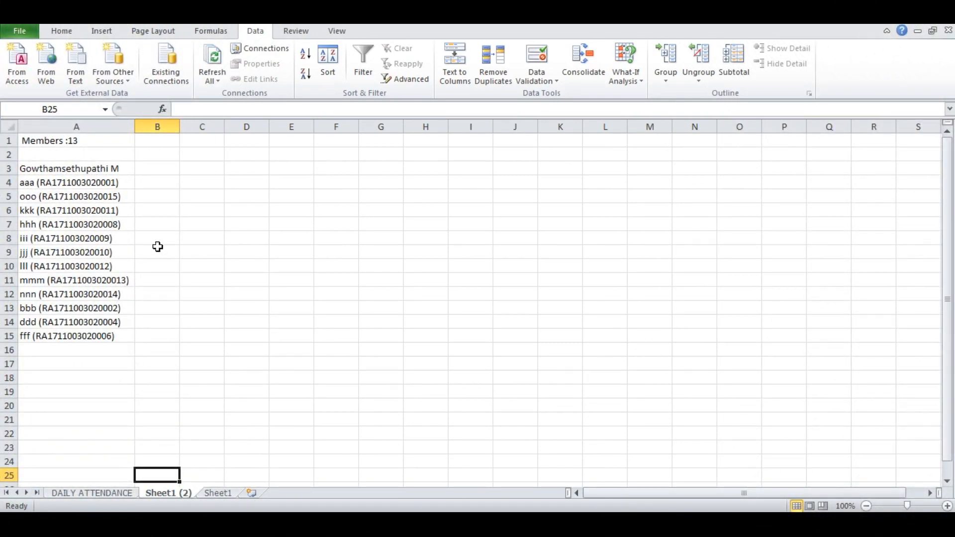
left_click_drag(117, 183, 92, 336)
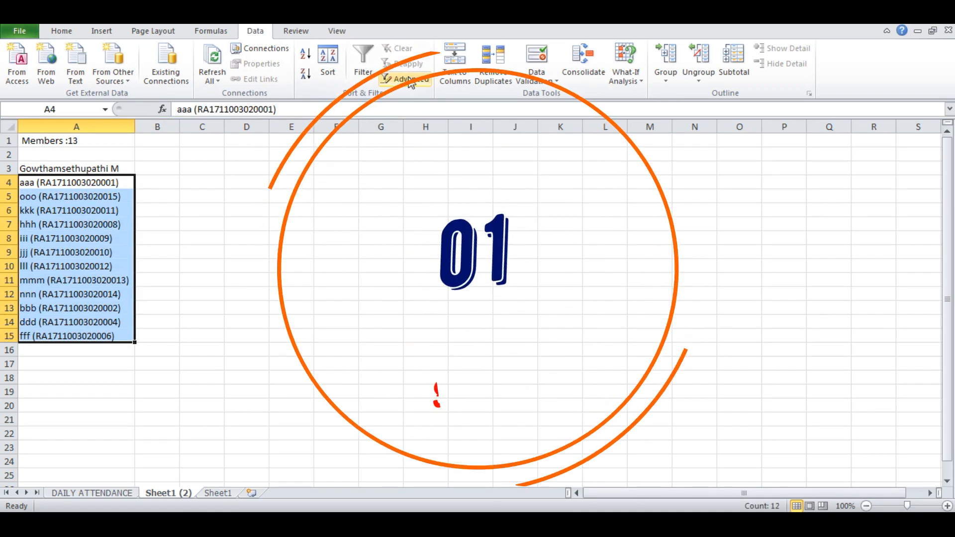
left_click(454, 70)
left_click(655, 431)
left_click(455, 299)
type("(")
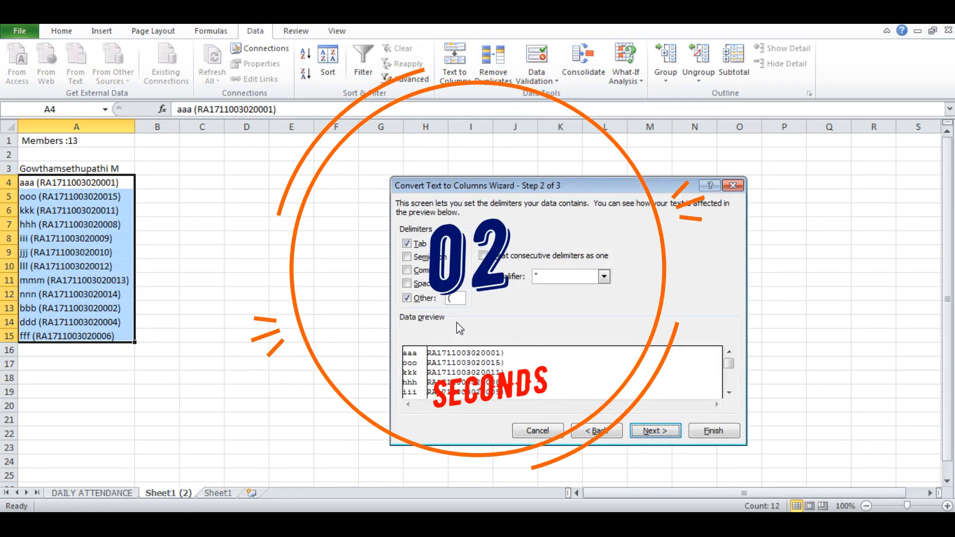
left_click(652, 431)
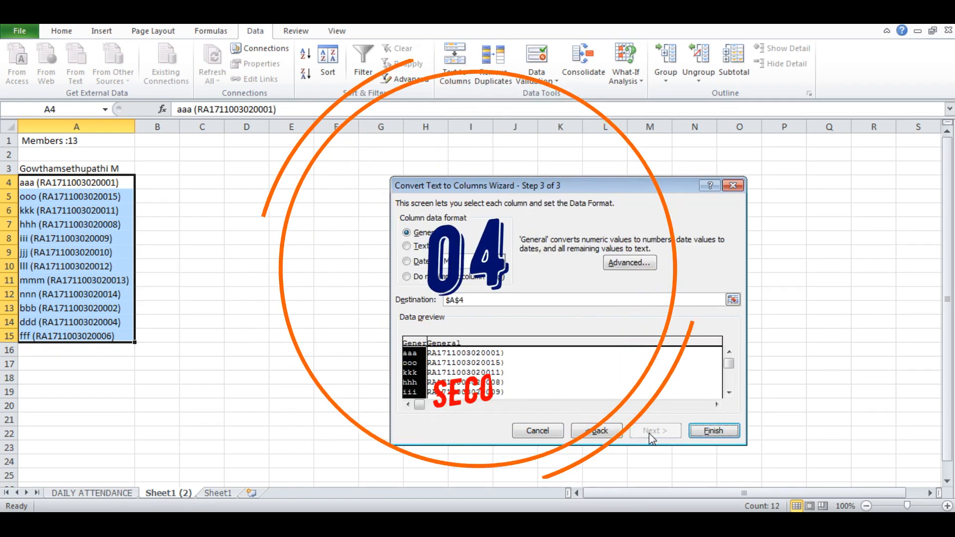
left_click(714, 431)
Step: Replace every ")" in the register numbers in B4:B15 with nothing
left_click_drag(166, 183, 167, 335)
key("ctrl+f")
type(")")
left_click(476, 282)
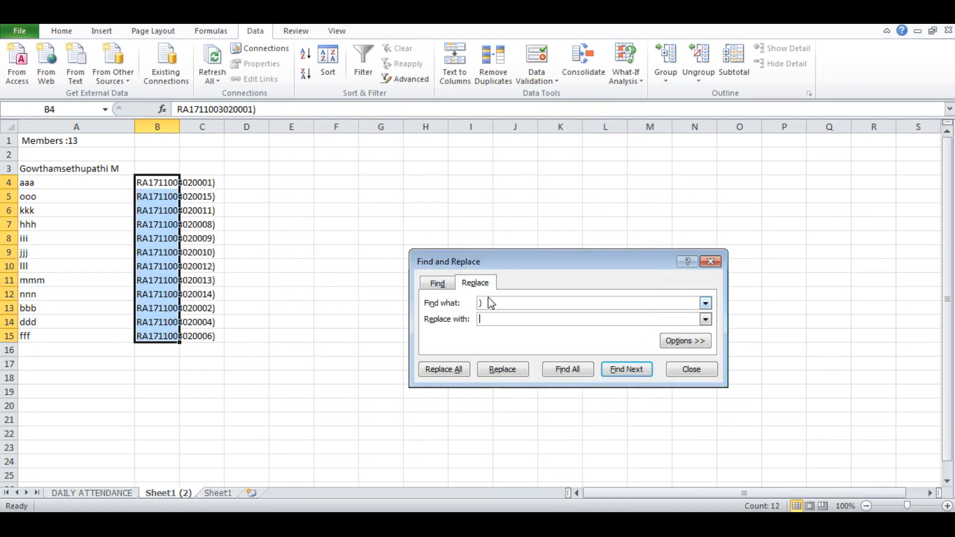
left_click(454, 369)
key("Return")
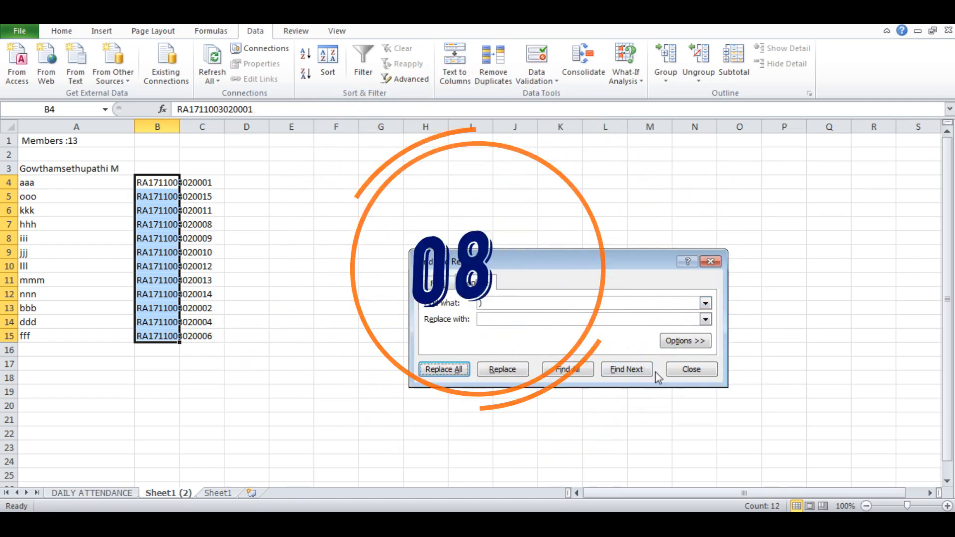
left_click(691, 369)
left_click(247, 231)
Step: Copy the cleaned register numbers in B4:B15 to the DAILY ATTENDANCE sheet, starting at cell A4
left_click_drag(157, 182, 166, 334)
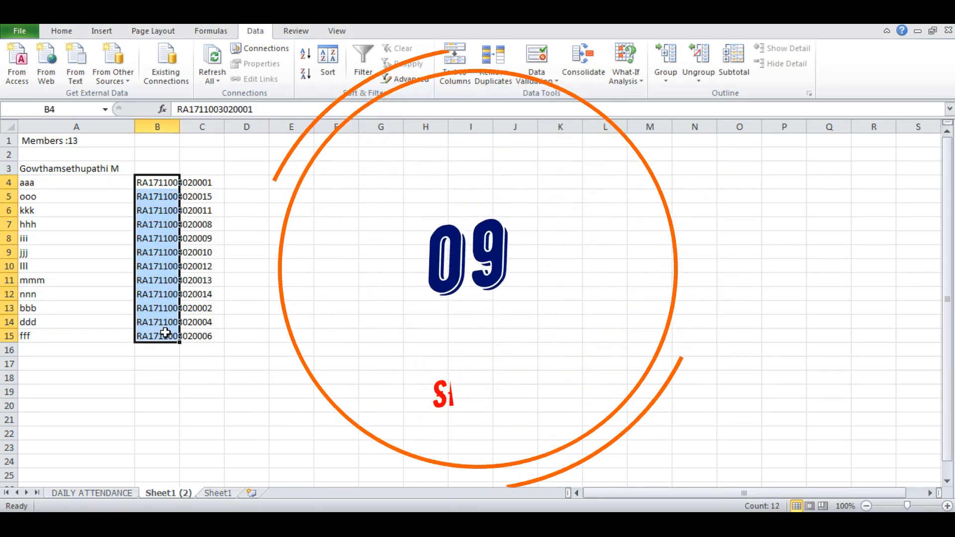
key("ctrl+c")
left_click(92, 493)
left_click(66, 198)
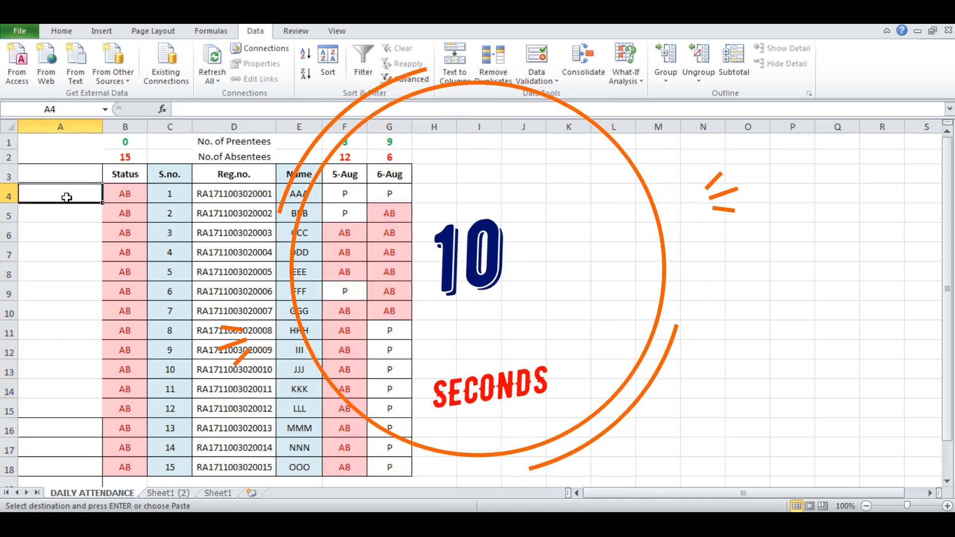
key("ctrl+v")
Step: Paste the Status results from B4:B18 as values into column H from H4, and fill the header cells G1:G3 across to H1:H3
left_click_drag(125, 194, 121, 465)
key("ctrl+c")
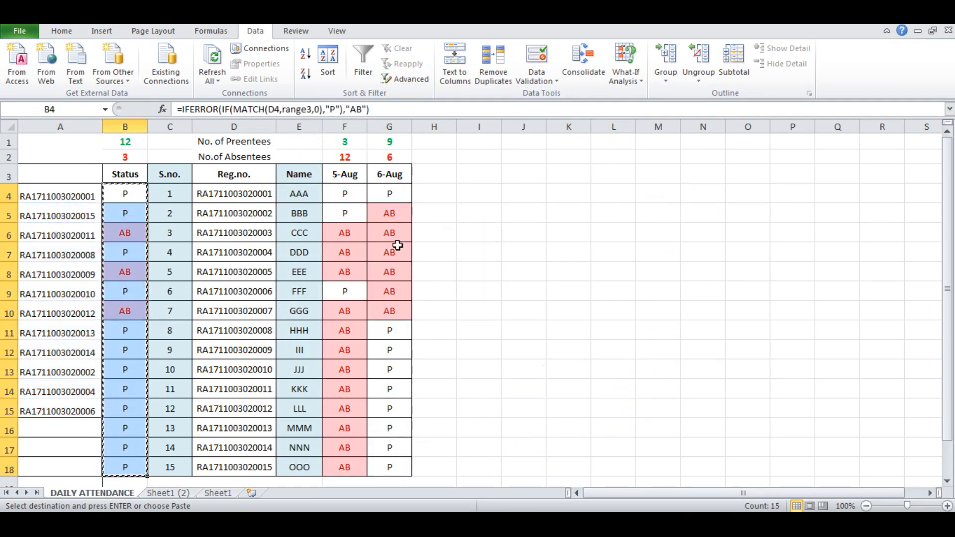
right_click(427, 196)
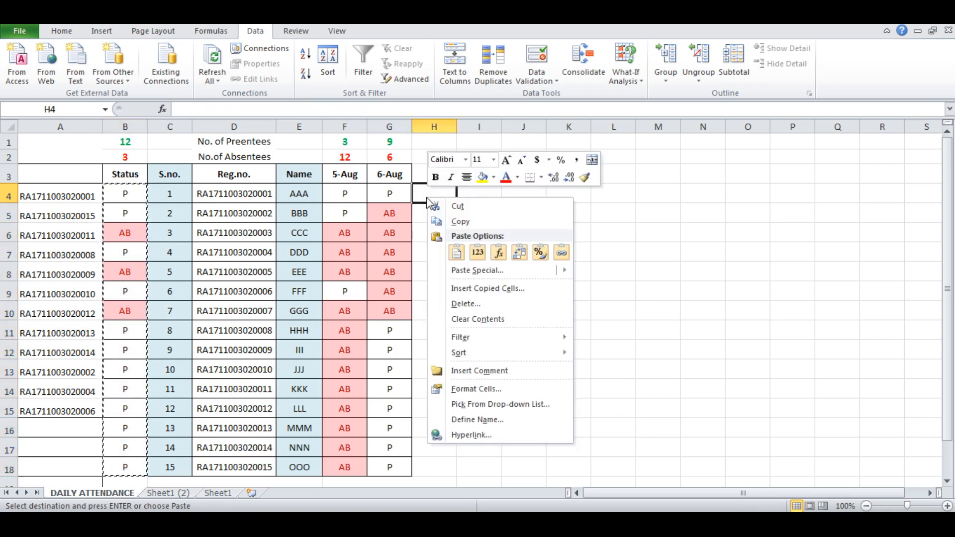
left_click(475, 251)
left_click_drag(389, 143, 443, 183)
left_click(504, 183)
Step: Center the contents of column H horizontally
left_click(433, 127)
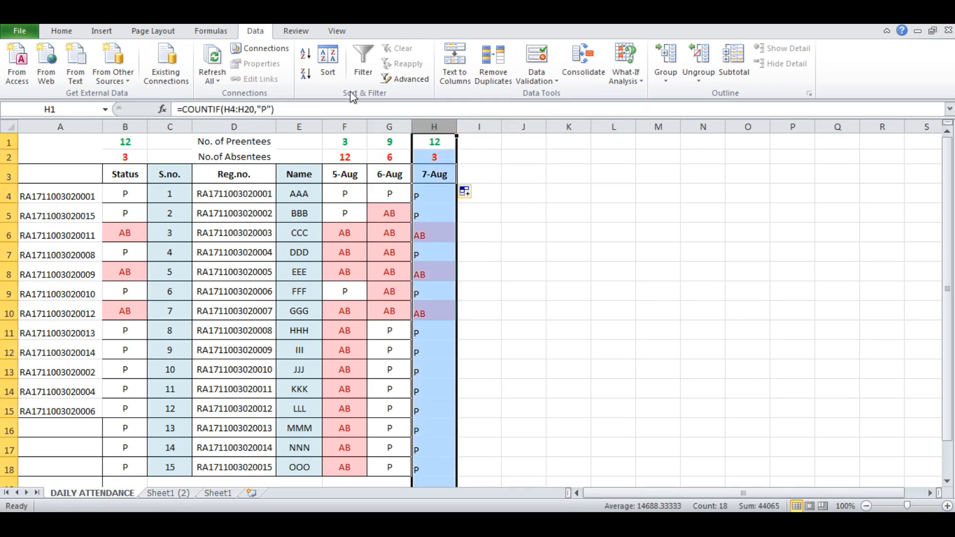
left_click(62, 31)
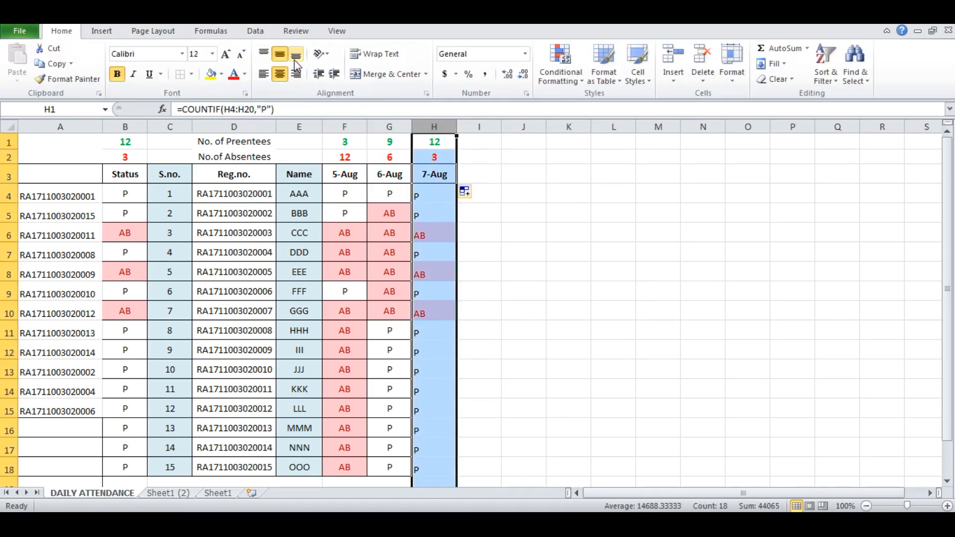
left_click(282, 73)
left_click(282, 74)
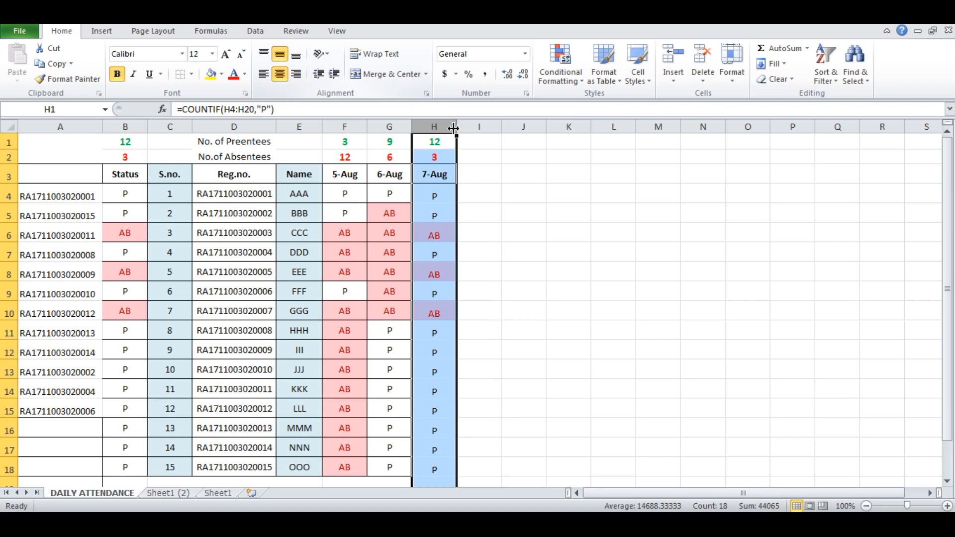
left_click(529, 198)
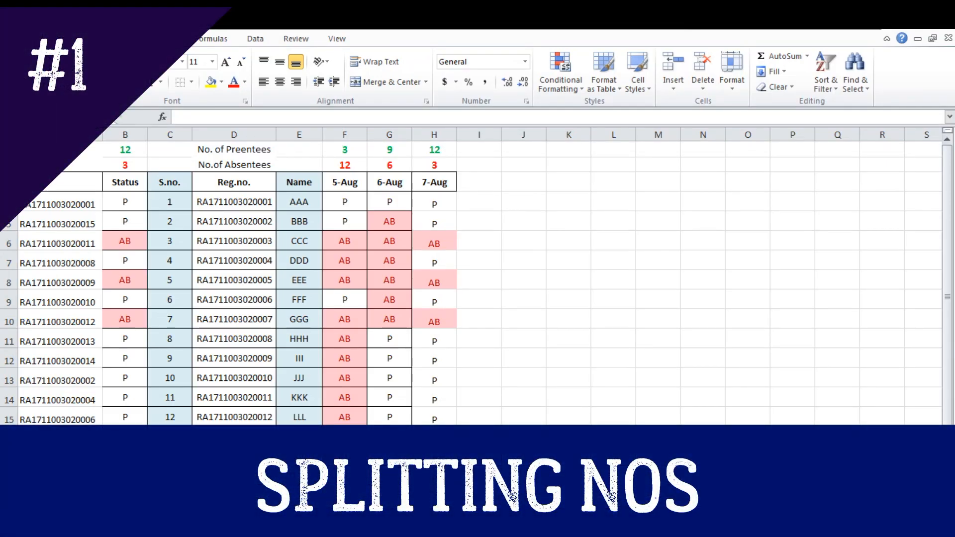
Step: Compare the combined member entries on Sheet1 with the separate register numbers in D4:D18 of DAILY ATTENDANCE
left_click(167, 502)
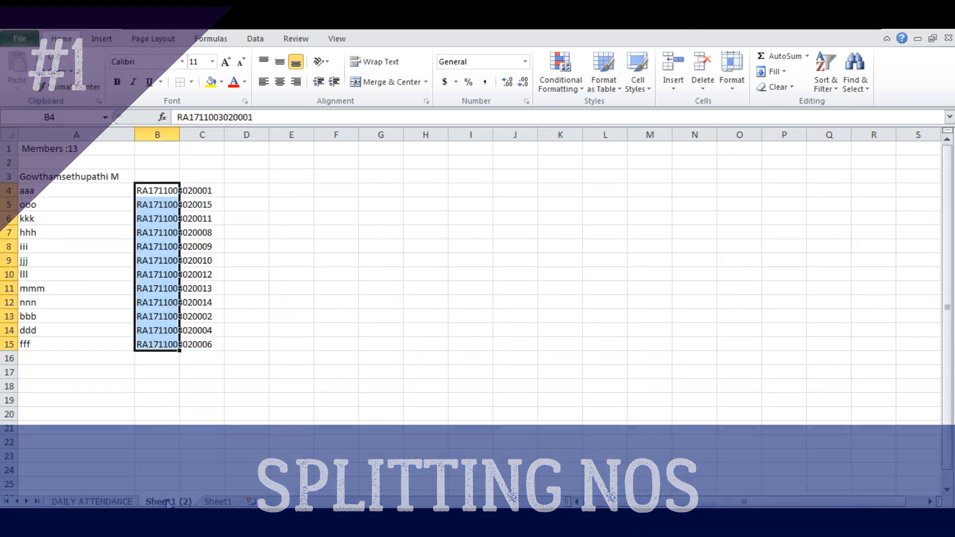
left_click(224, 502)
left_click_drag(78, 180, 107, 343)
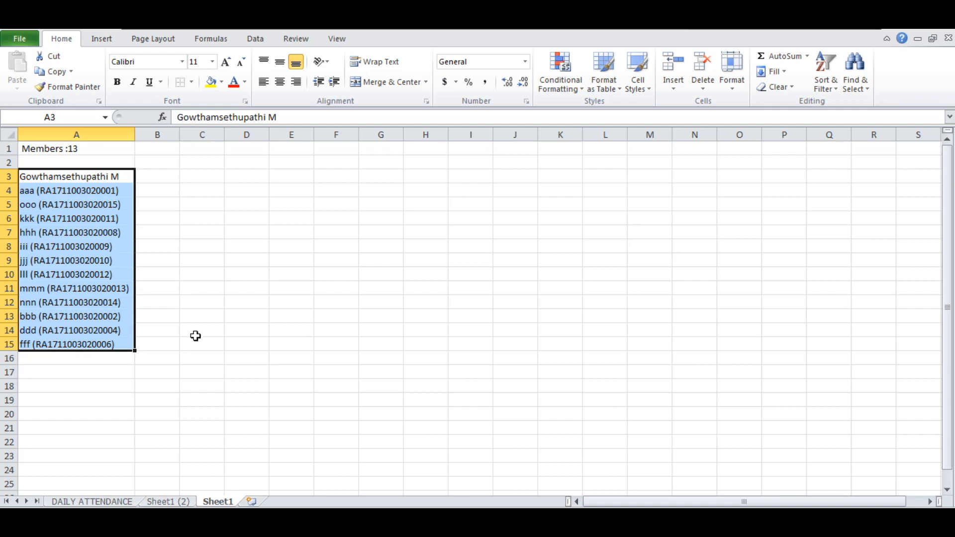
left_click(110, 503)
left_click_drag(239, 202, 230, 475)
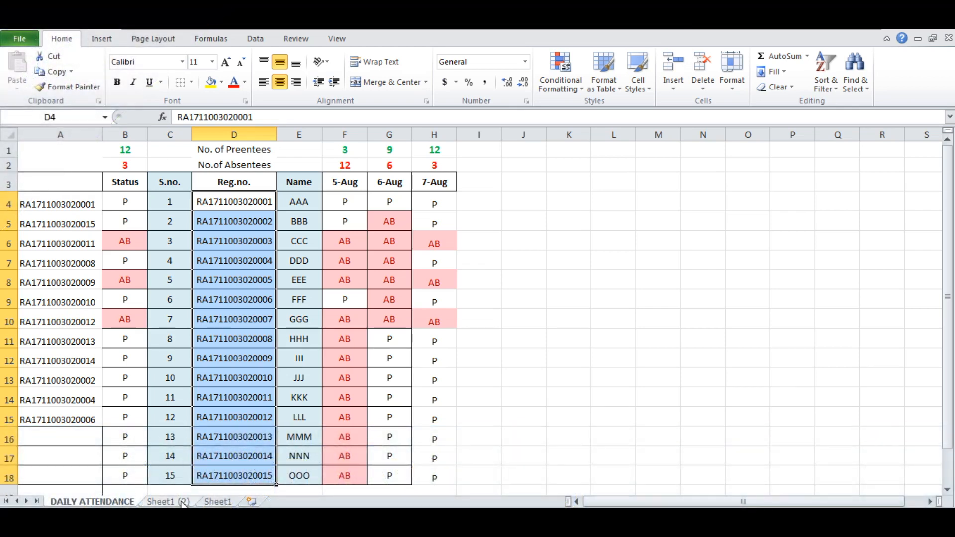
Step: Autofit column B on the Sheet1 (2) sheet to the width of the register numbers
left_click(169, 502)
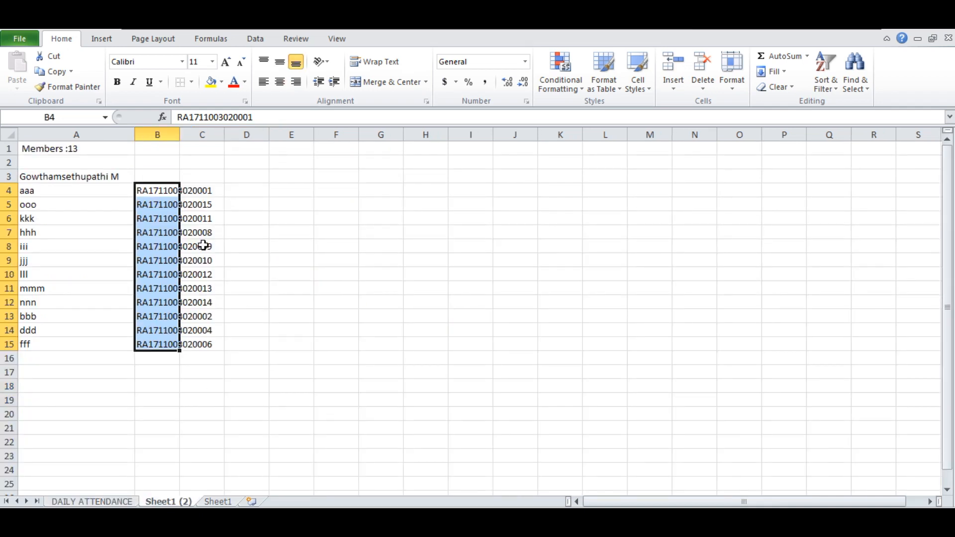
double_click(178, 132)
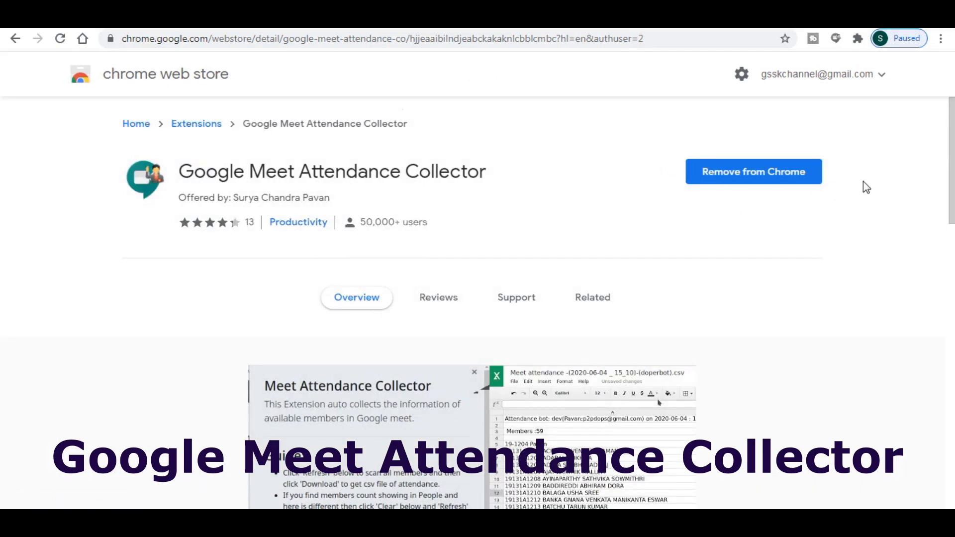
Step: Switch to the Chrome Web Store and examine the Google Meet Attendance Collector extension's overview and preview image
scroll(948, 219, "down", 1)
scroll(948, 220, "down", 3)
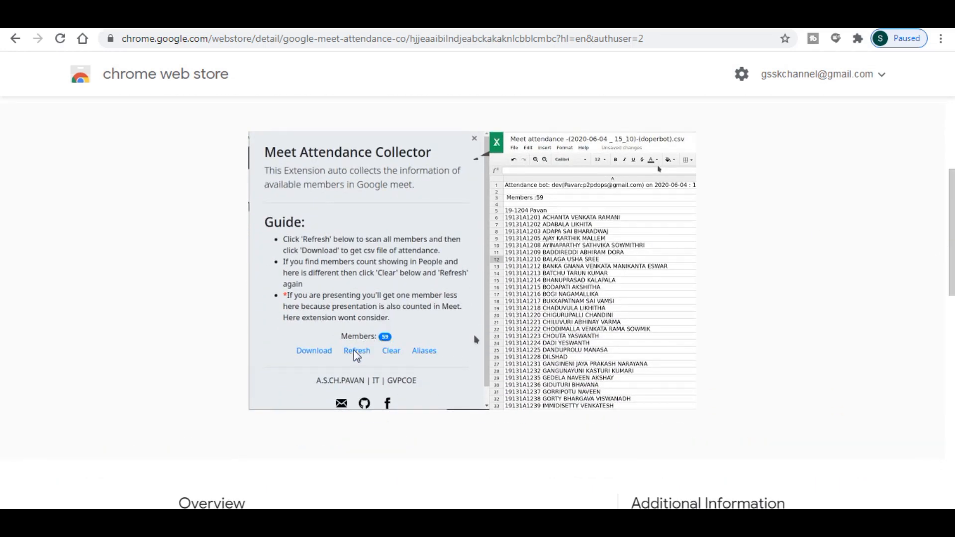
scroll(714, 214, "up", 4)
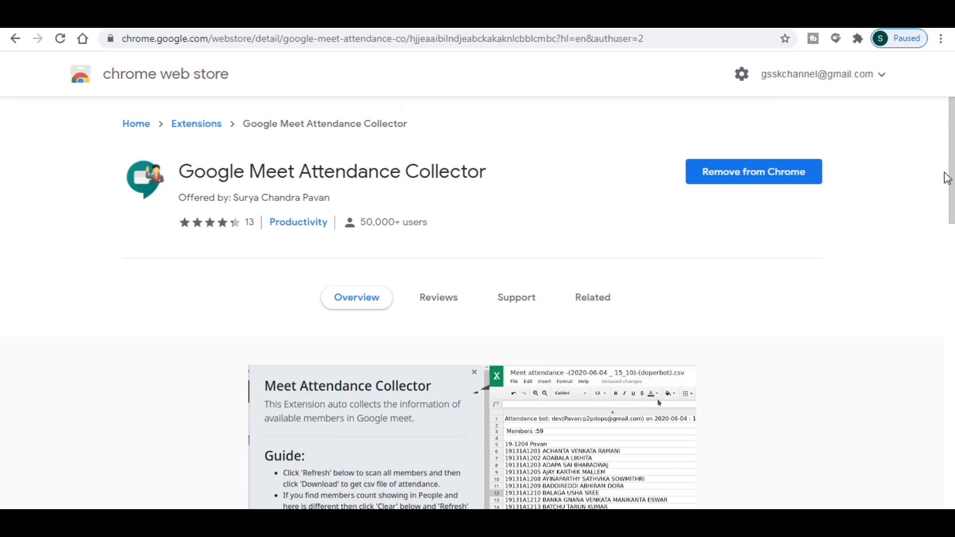
left_click_drag(952, 177, 948, 249)
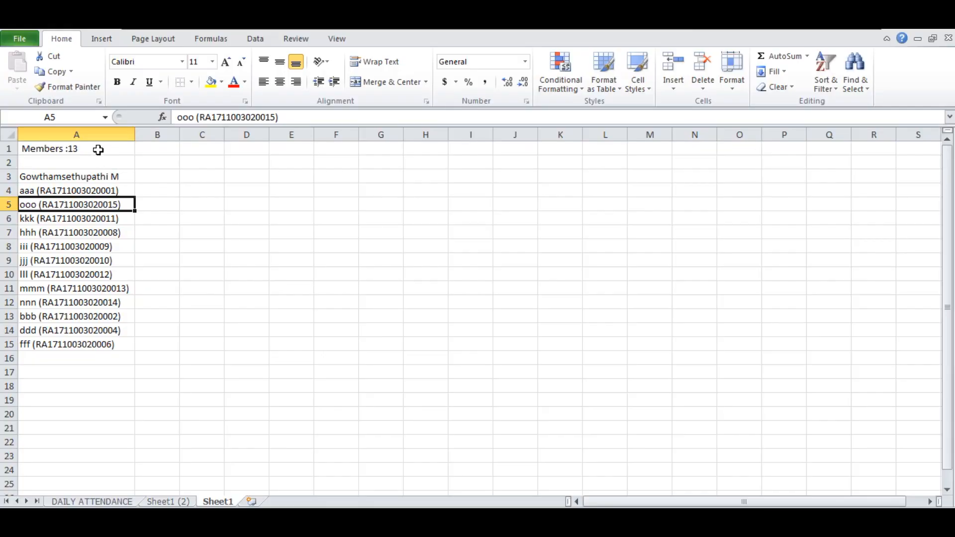
Step: Extract the first three characters of A4 into C4 on Sheet1 in Excel with the formula =LEFT(A4,3)
left_click_drag(98, 150, 122, 343)
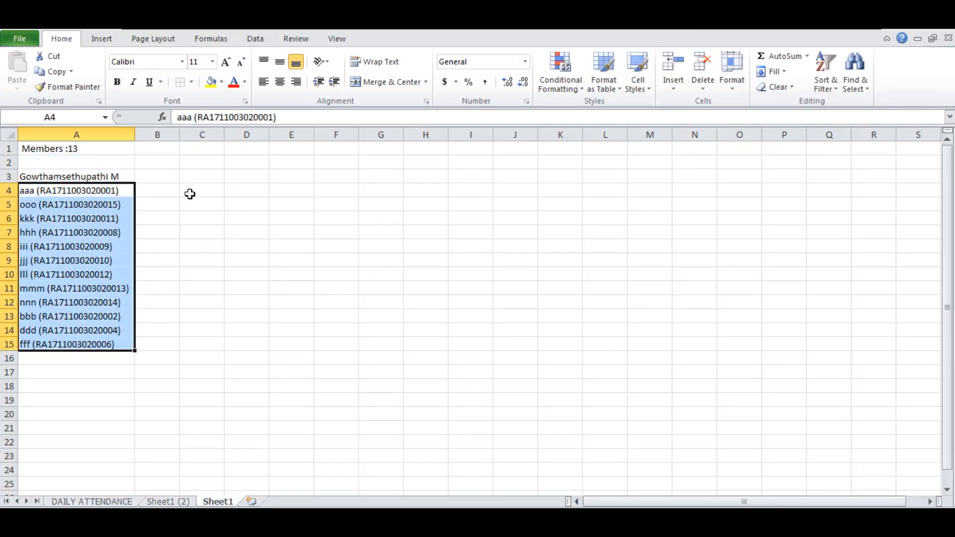
left_click(101, 192)
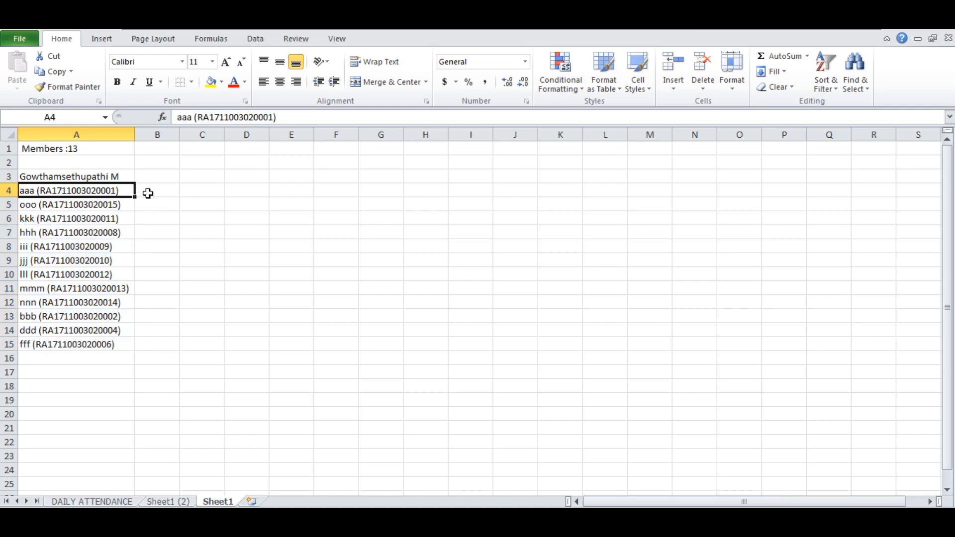
left_click(204, 195)
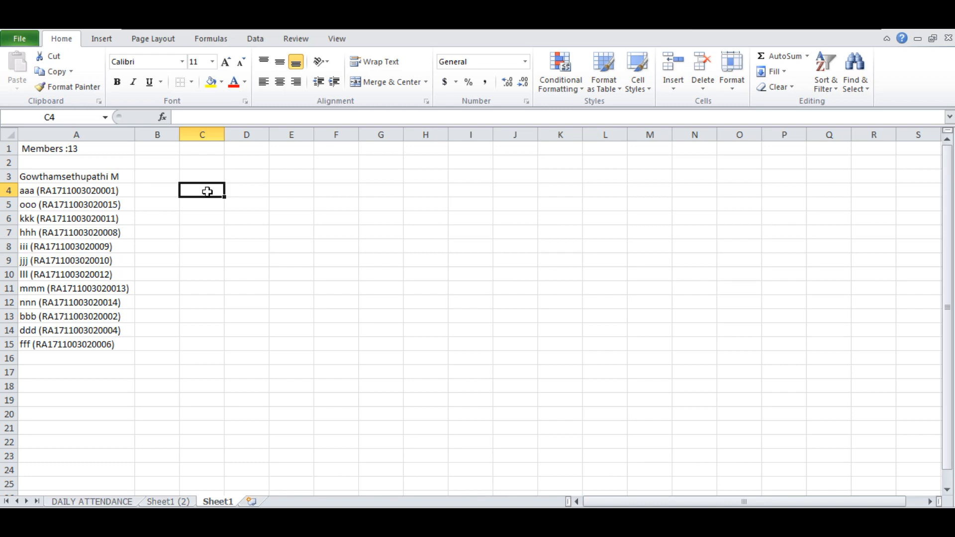
type("=LEFT")
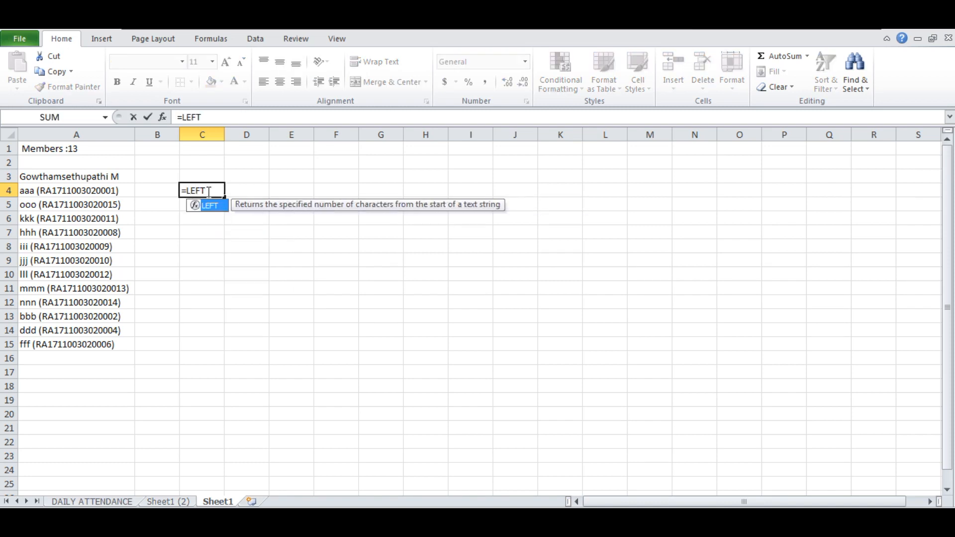
type("(")
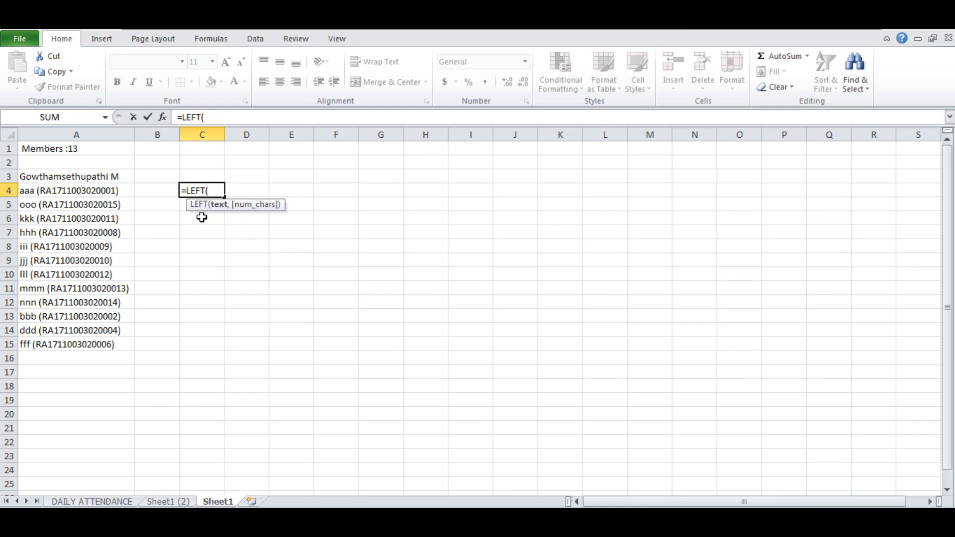
left_click(71, 193)
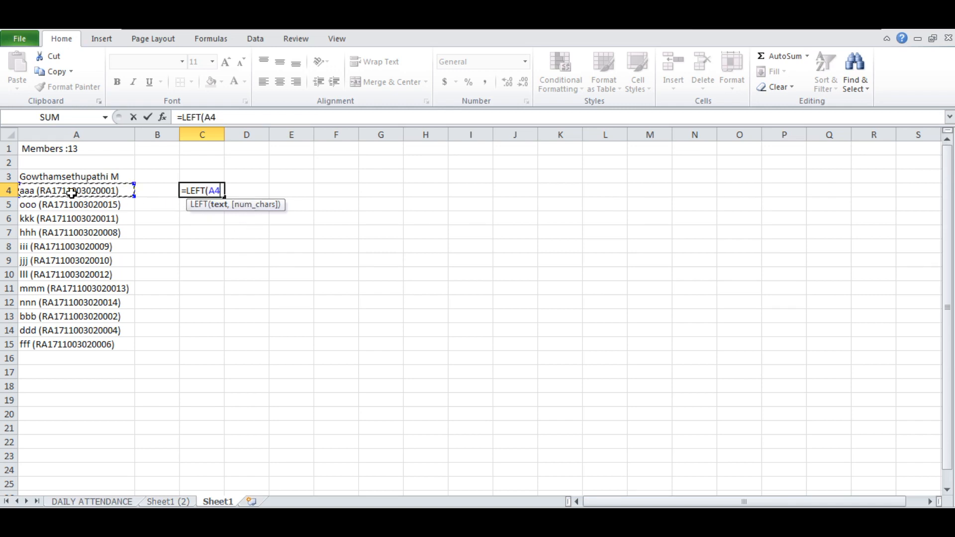
type(",")
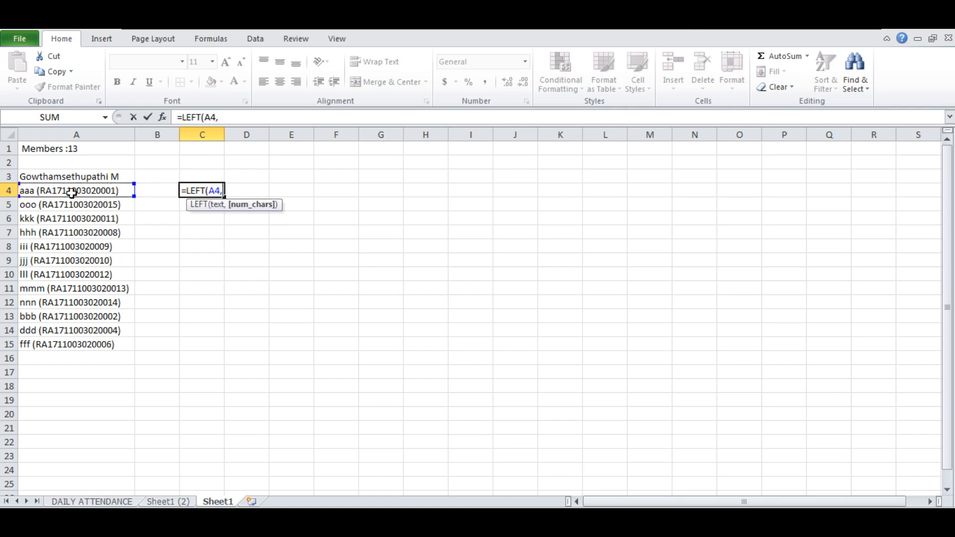
type("3)")
key("Return")
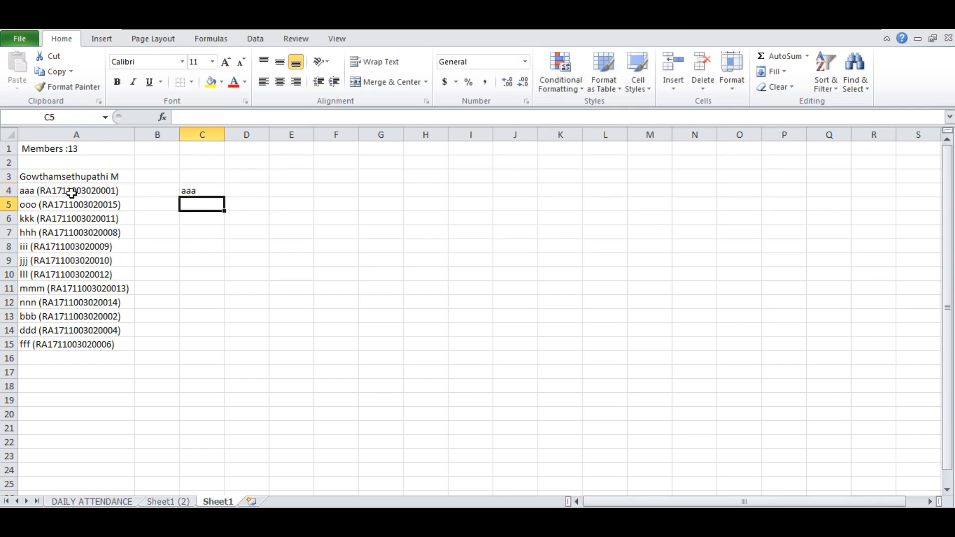
Step: Enter =RIGHT(A4,3) in D4 and fill the formulas in C4:D4 down to row 15
left_click(245, 191)
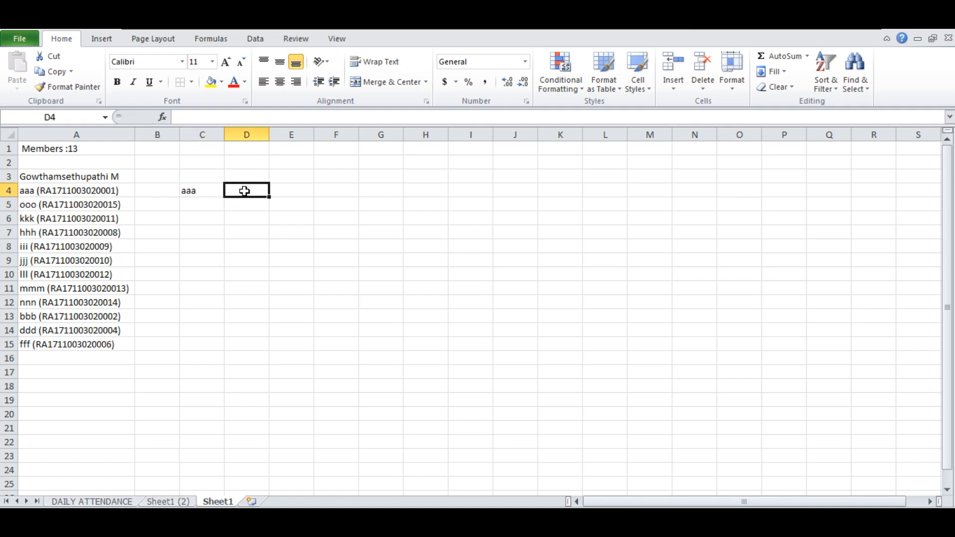
type("=RIGHT")
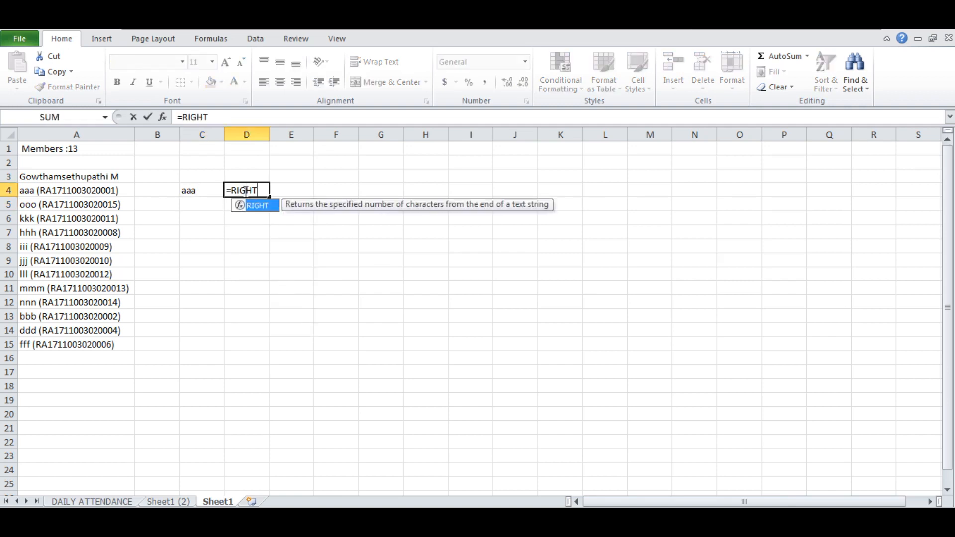
type("(")
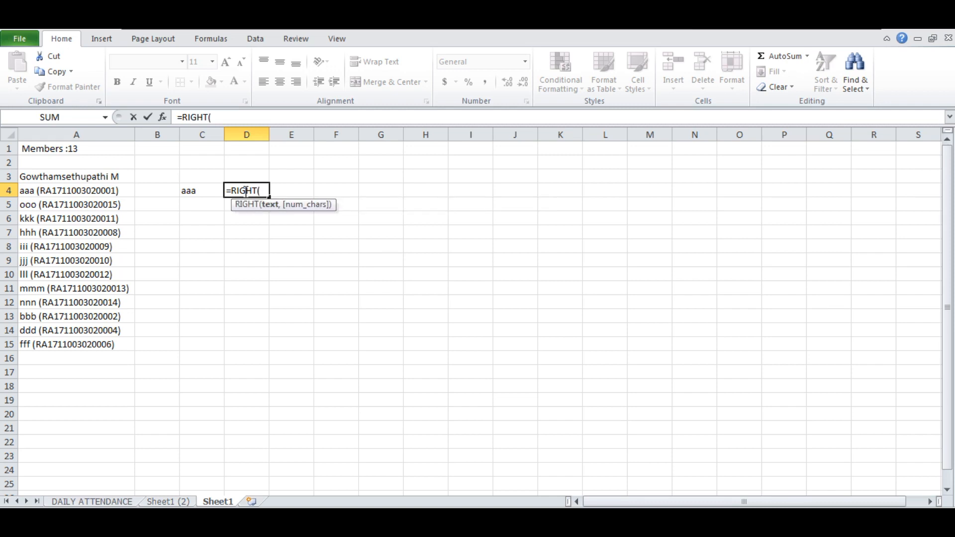
left_click(116, 190)
type(",3")
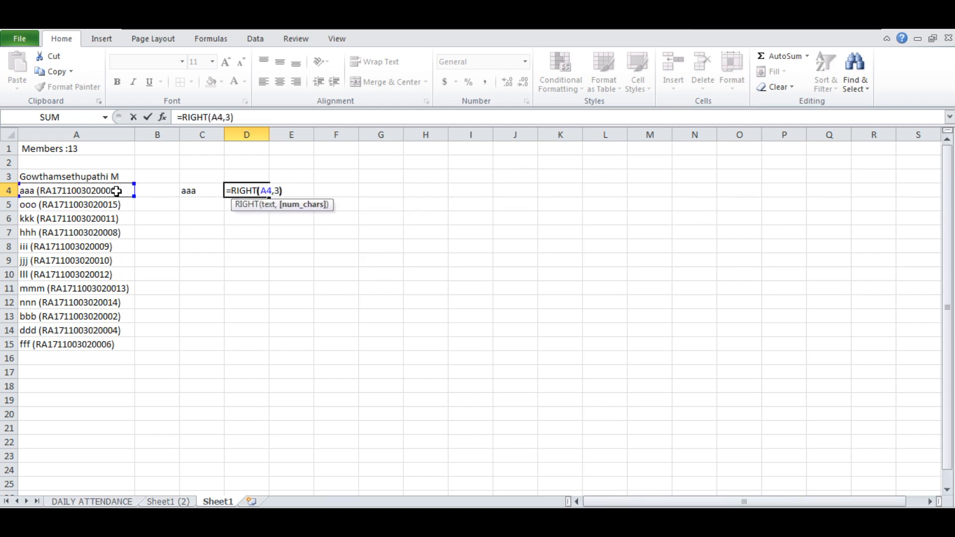
type(")")
key("Return")
left_click_drag(188, 191, 273, 345)
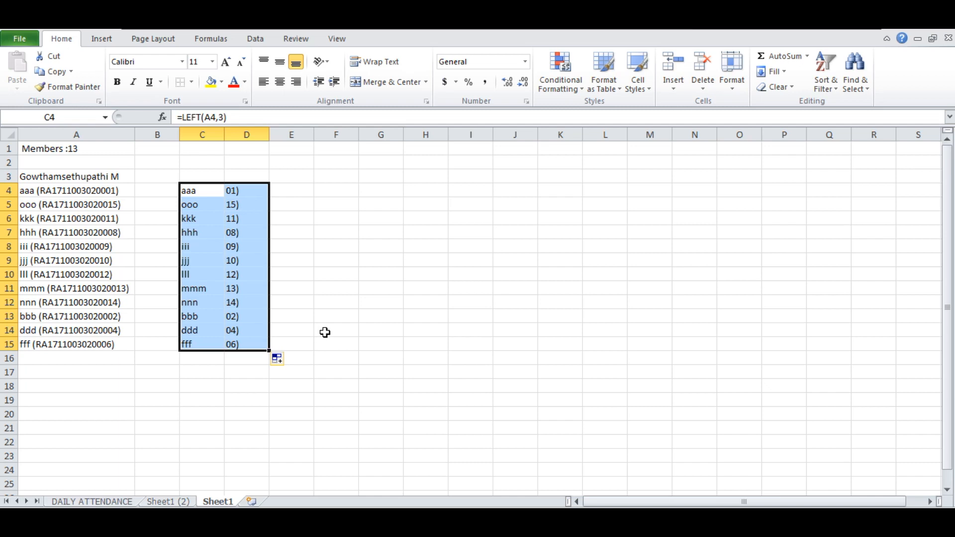
Step: Clear the trial LEFT and RIGHT formula results from columns C and D on Sheet1
left_click(324, 332)
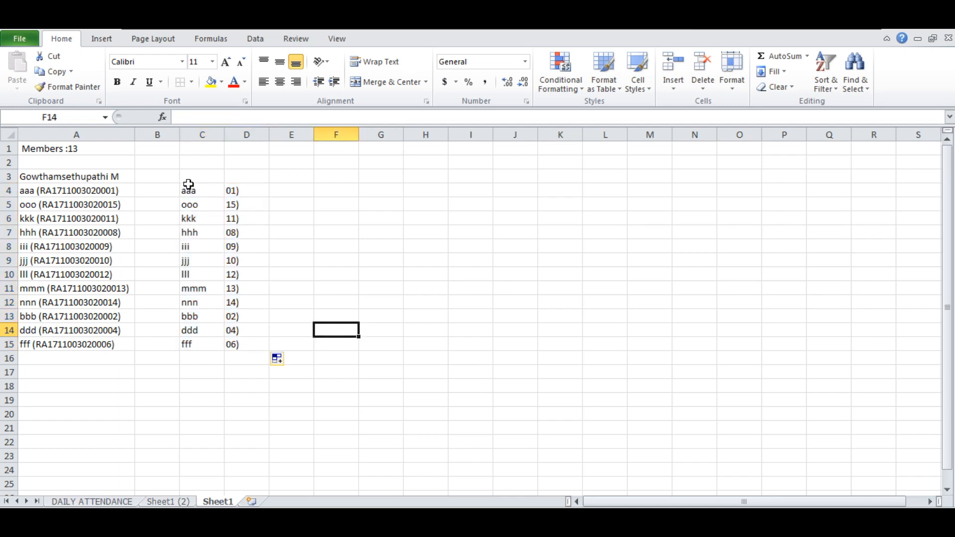
left_click_drag(188, 188, 239, 352)
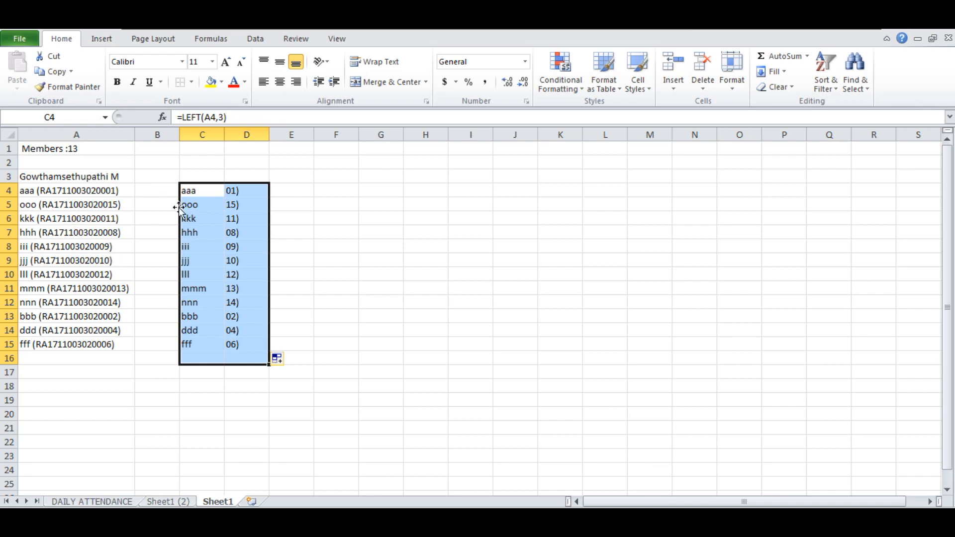
left_click_drag(199, 188, 251, 344)
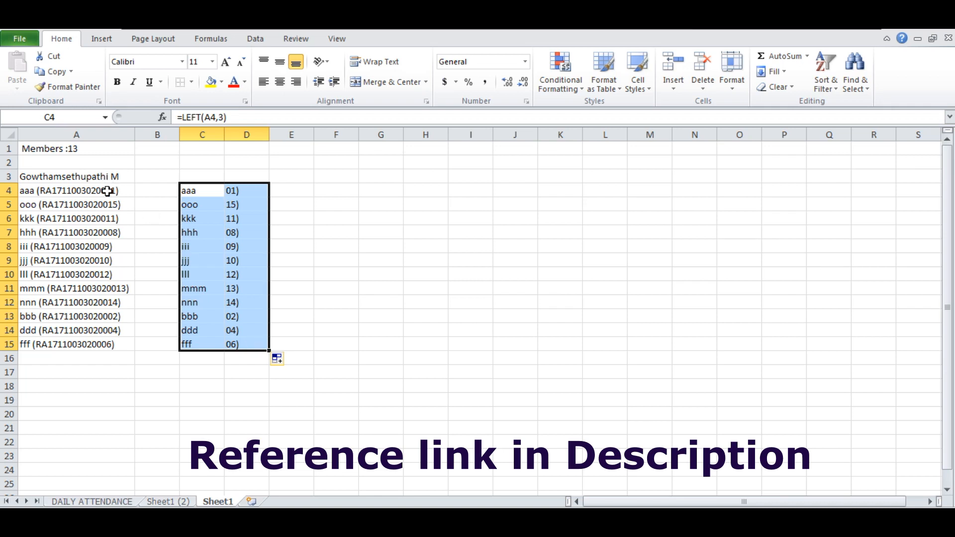
left_click_drag(202, 134, 248, 133)
key("Delete")
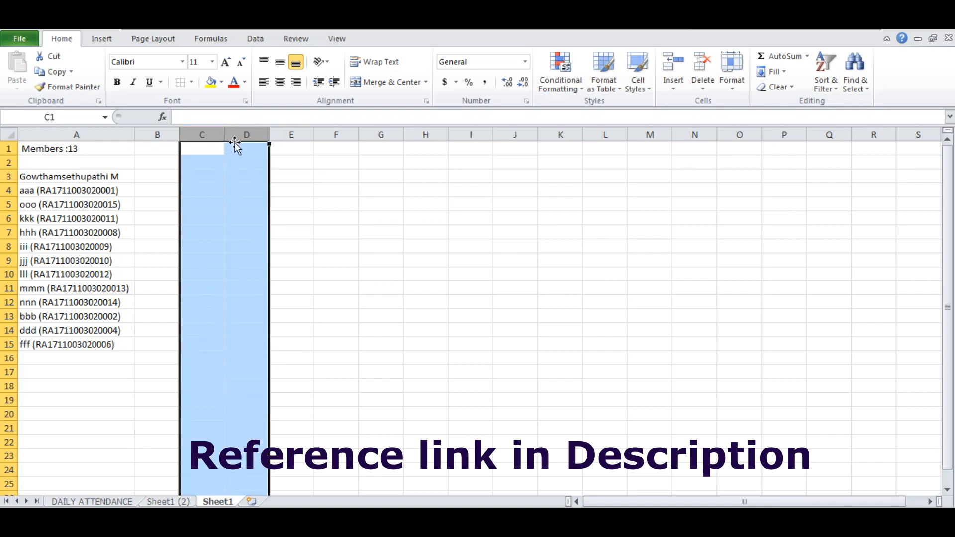
Step: Split A4:A15 with Text to Columns as delimited data using Tab and "(" as delimiters, then autofit column B
left_click(100, 190)
left_click_drag(99, 191, 91, 340)
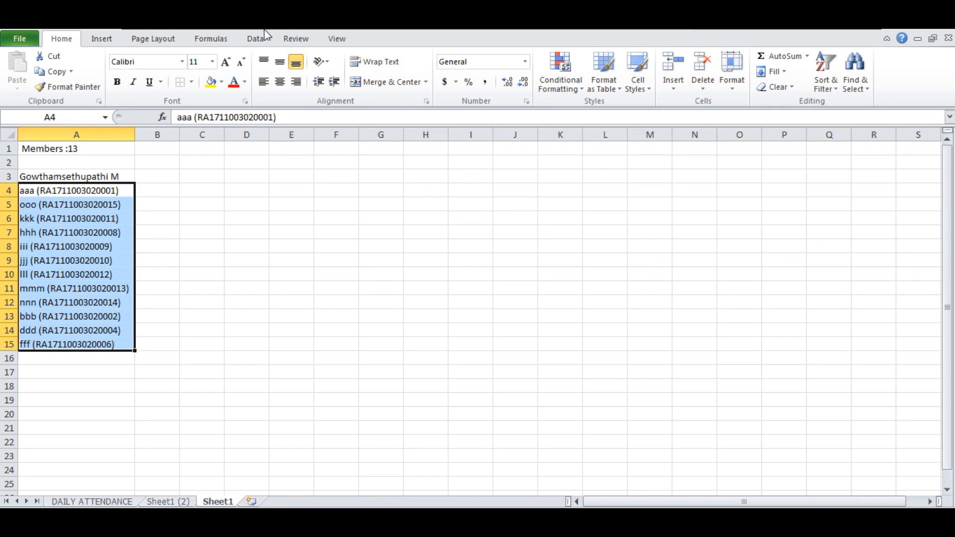
left_click(255, 39)
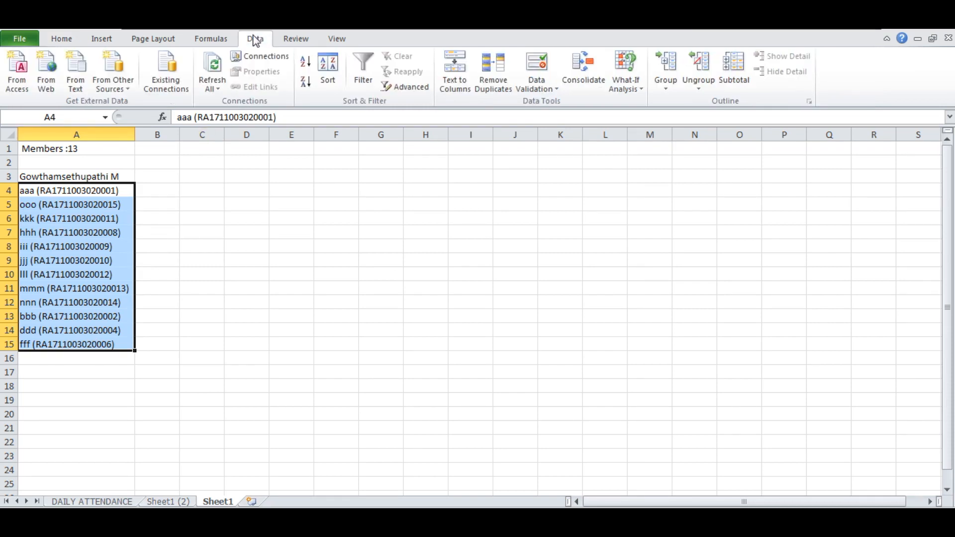
left_click(455, 82)
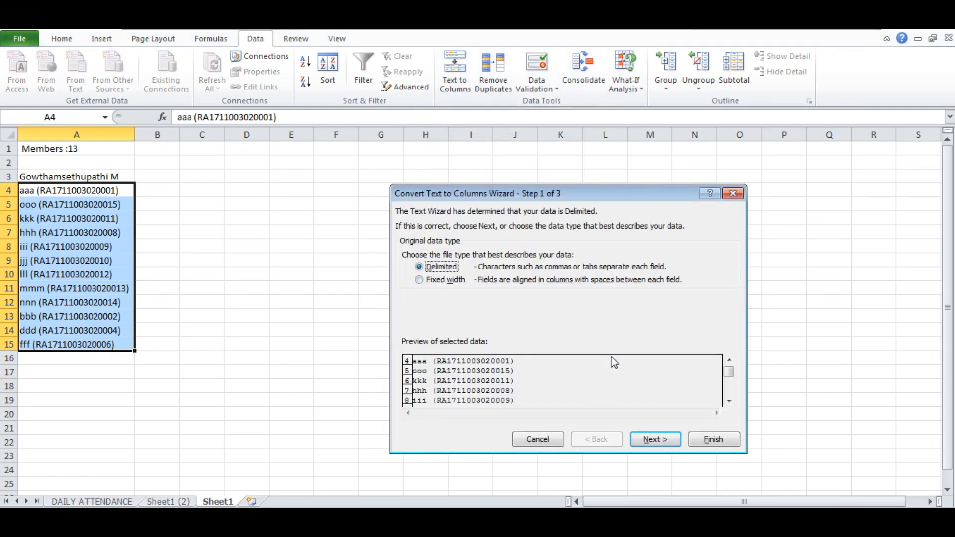
left_click(663, 440)
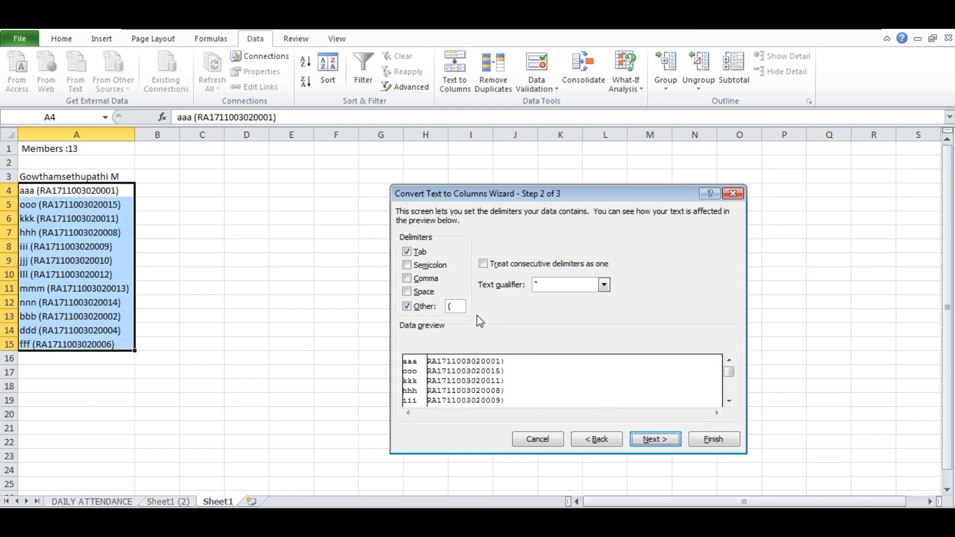
left_click_drag(458, 309, 448, 311)
left_click(651, 440)
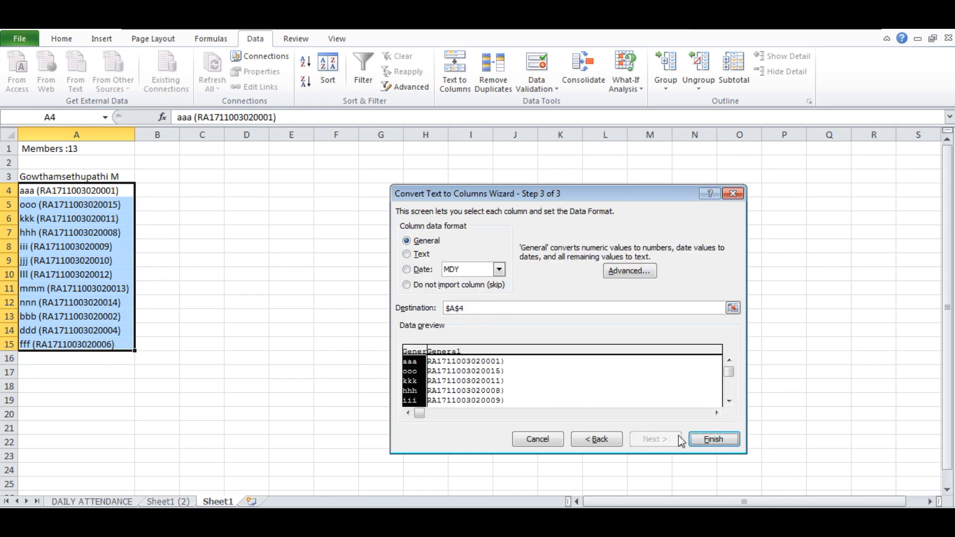
left_click(713, 440)
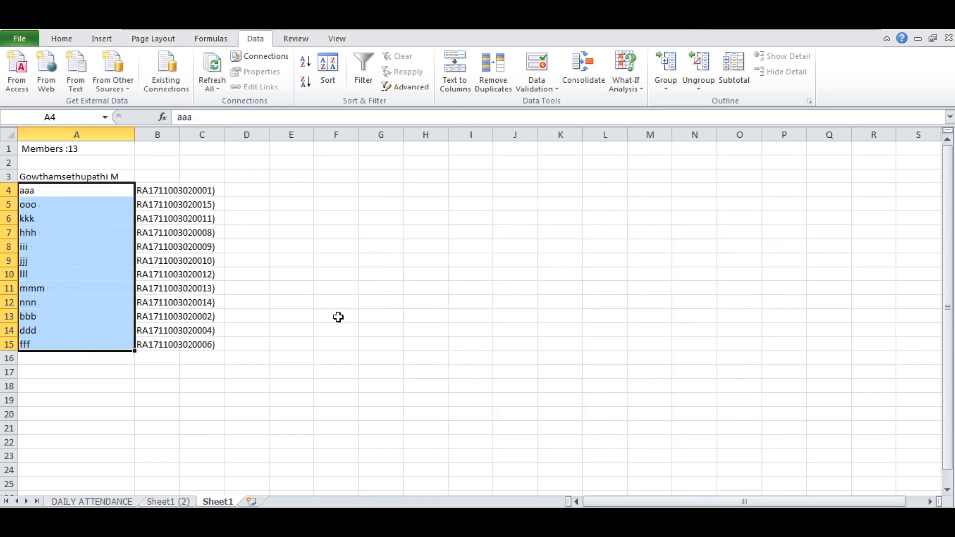
double_click(180, 135)
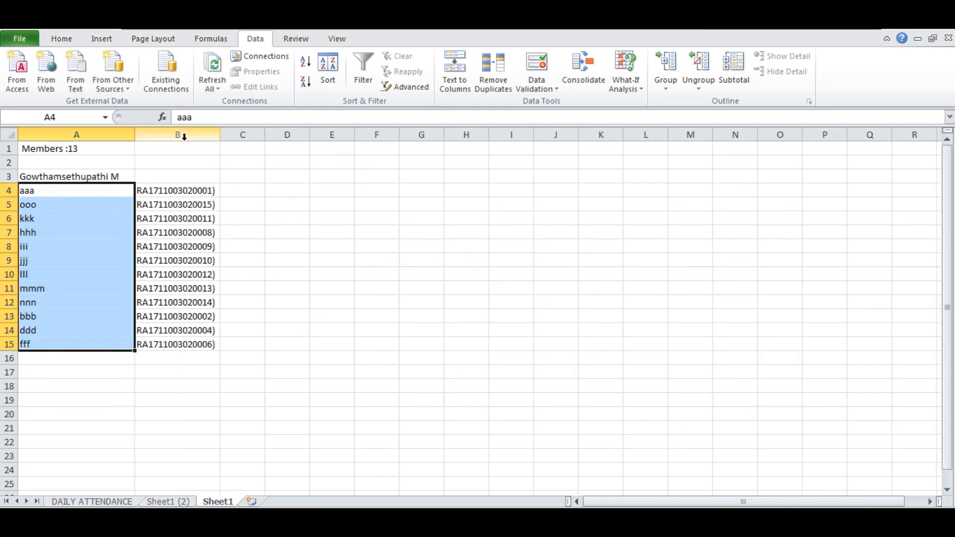
Step: Replace every ")" in B4:B15 with nothing so that only the register numbers remain
left_click_drag(196, 190, 200, 339)
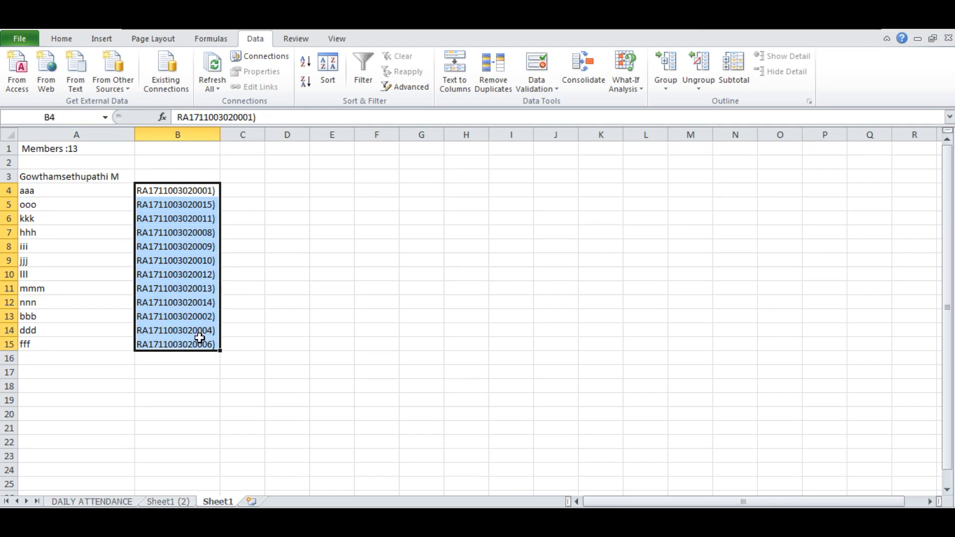
key("ctrl+f")
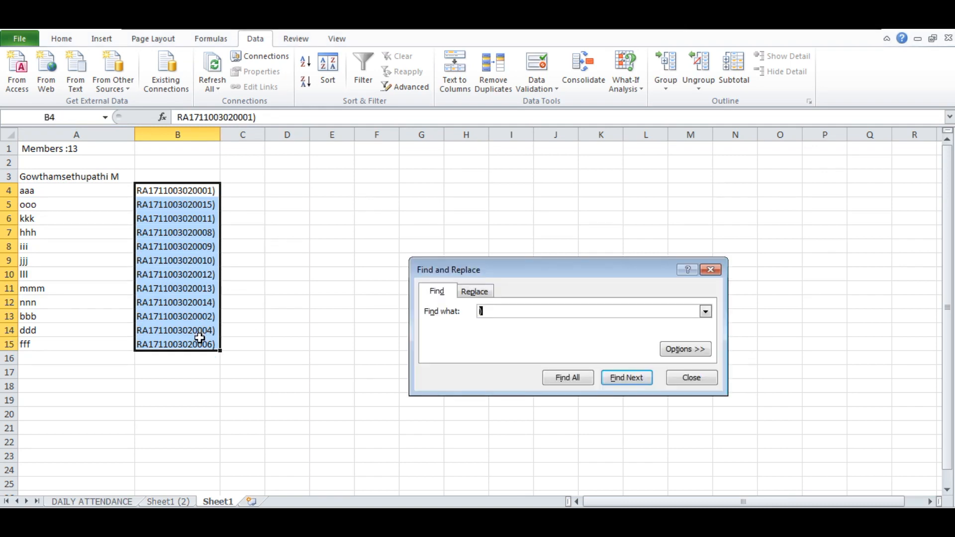
left_click(475, 289)
left_click_drag(490, 311, 451, 318)
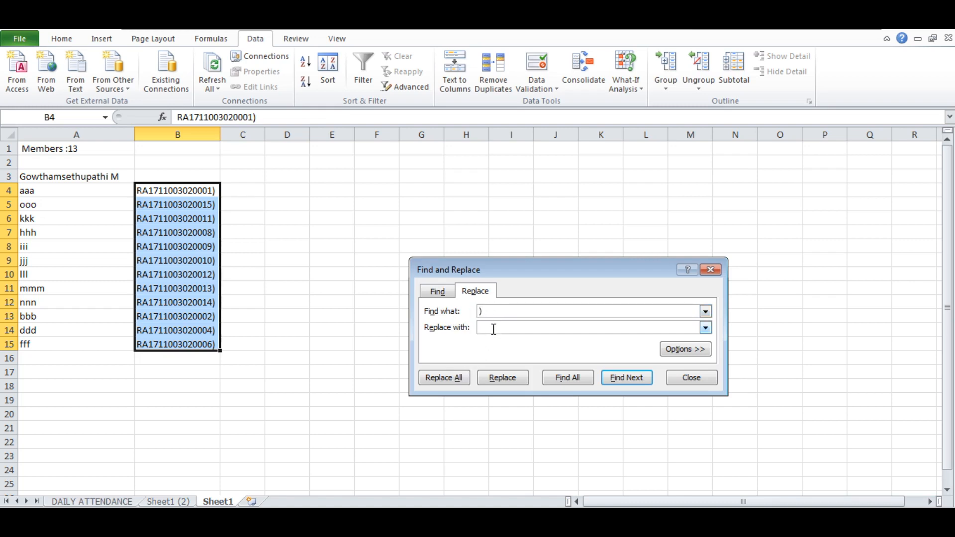
left_click(451, 381)
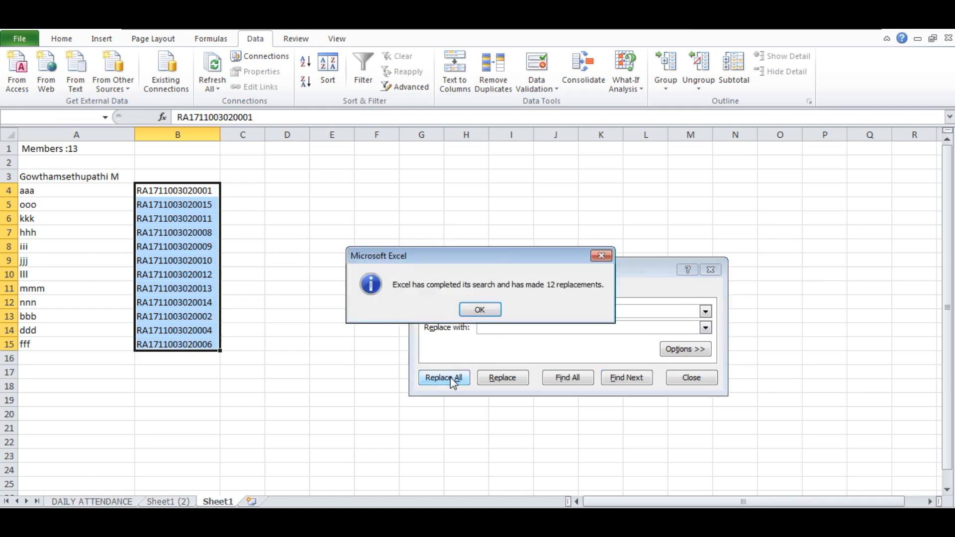
left_click(482, 312)
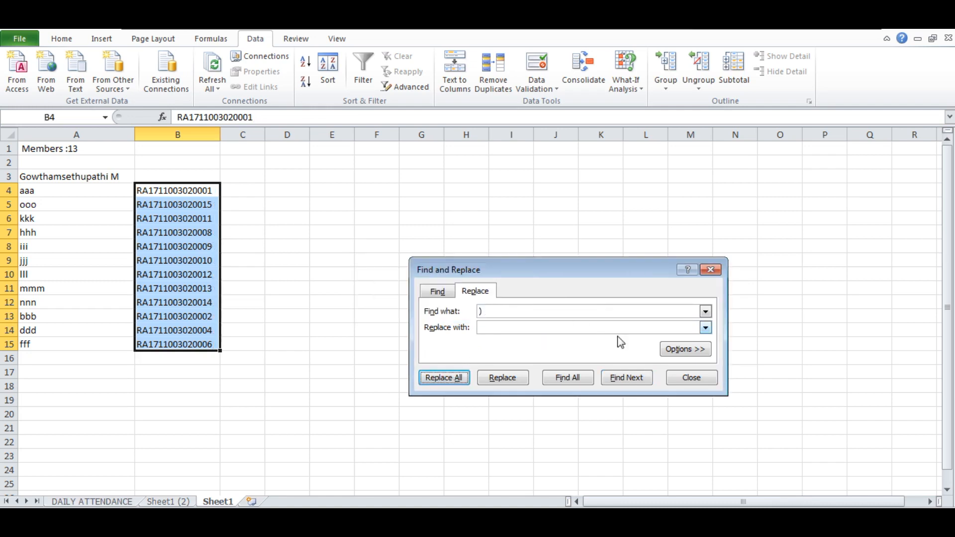
left_click(689, 379)
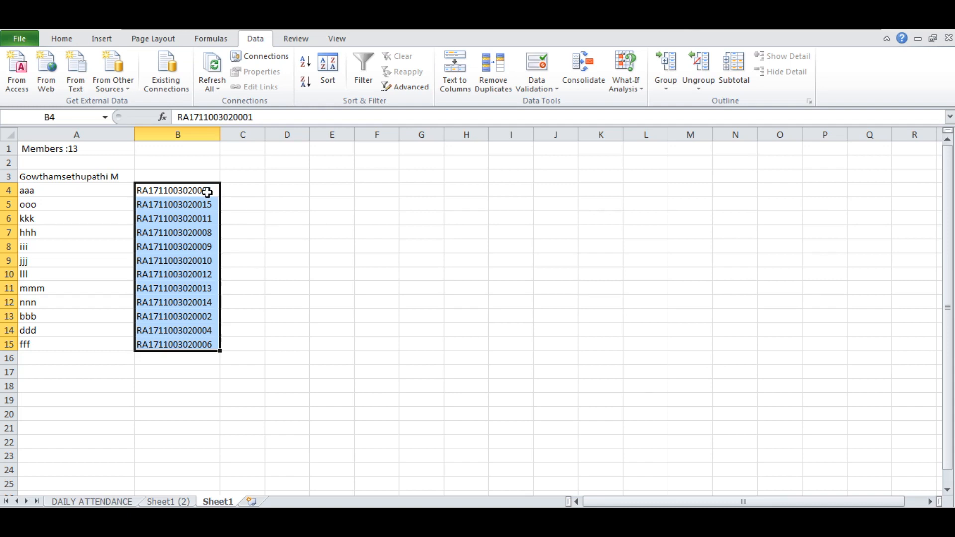
Step: Try to remove any blank spaces from the register numbers in B4:B15 by replacing them with nothing
key("ctrl+f")
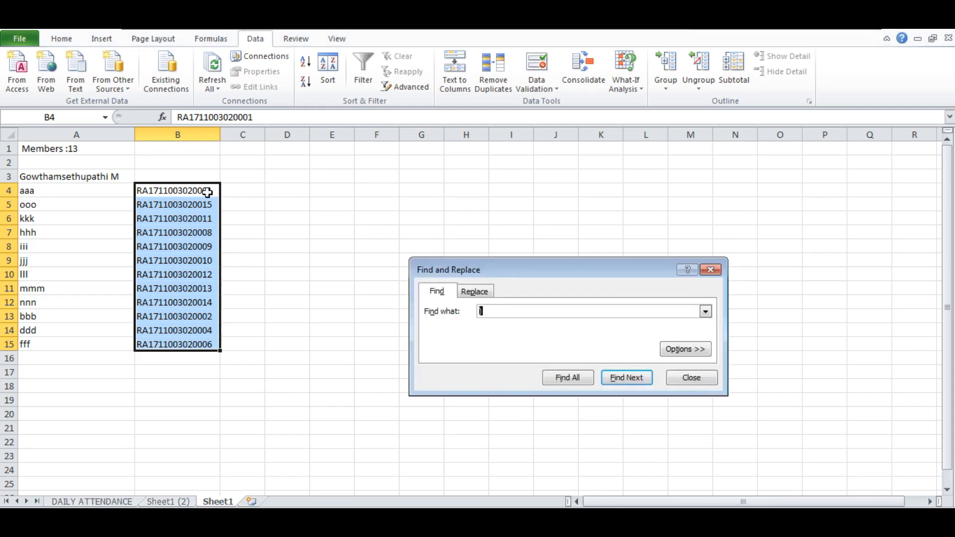
left_click(465, 294)
left_click(503, 312)
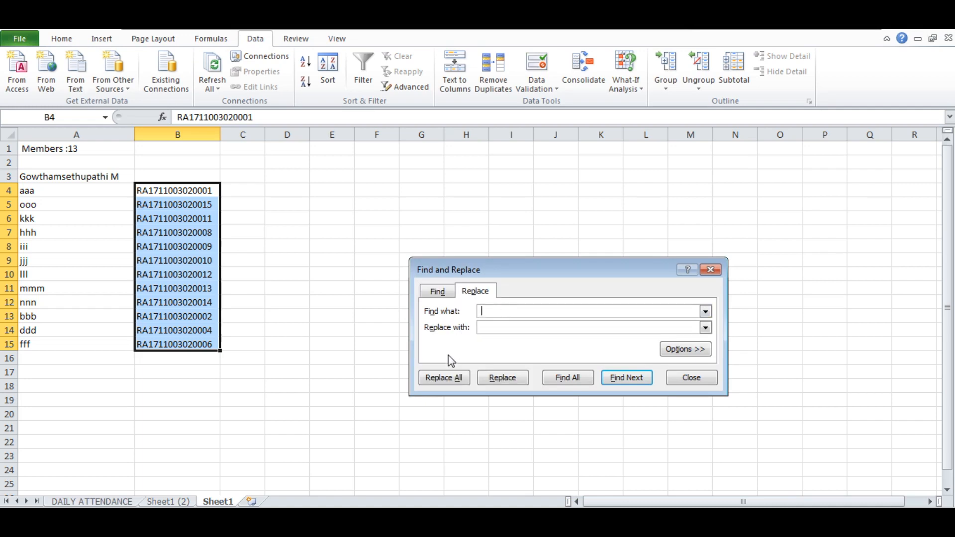
left_click(450, 378)
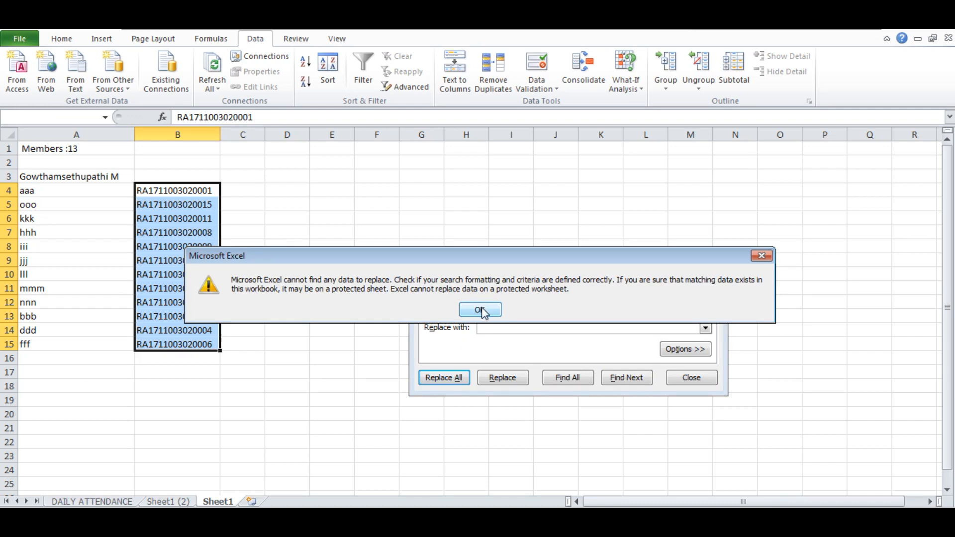
left_click(481, 311)
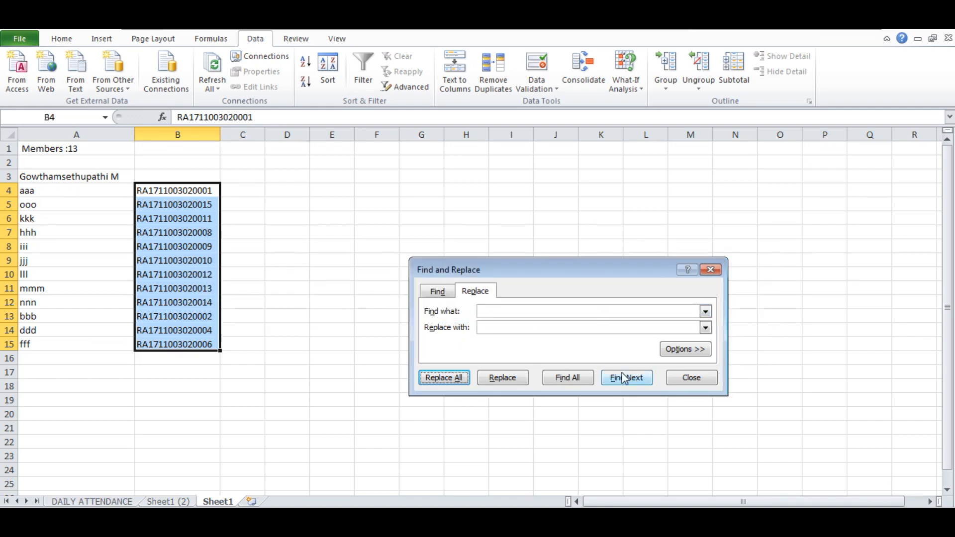
left_click(689, 381)
left_click(246, 361)
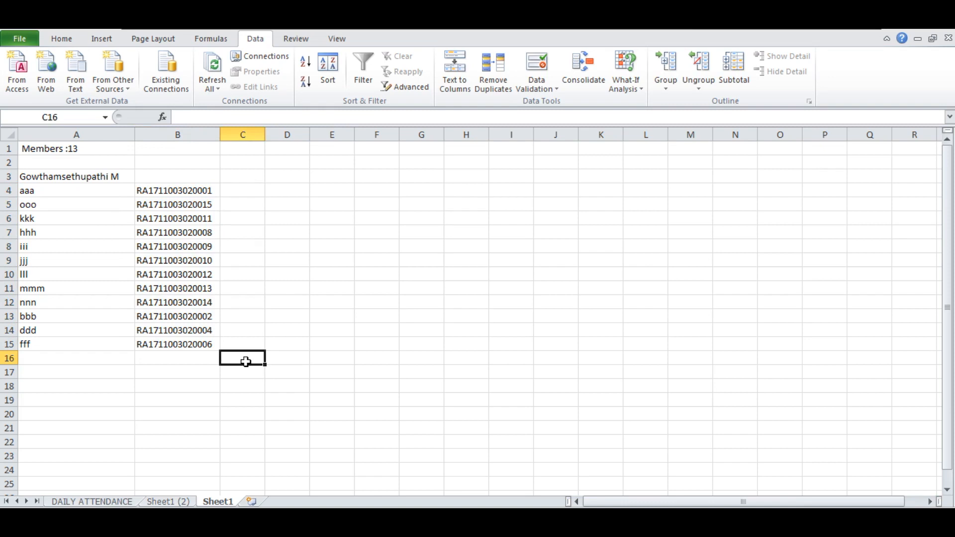
Step: Add a new worksheet, paste the copied S.no., Reg.no. and Name table at C3, and widen column D to fit the register numbers
left_click_drag(194, 193, 194, 346)
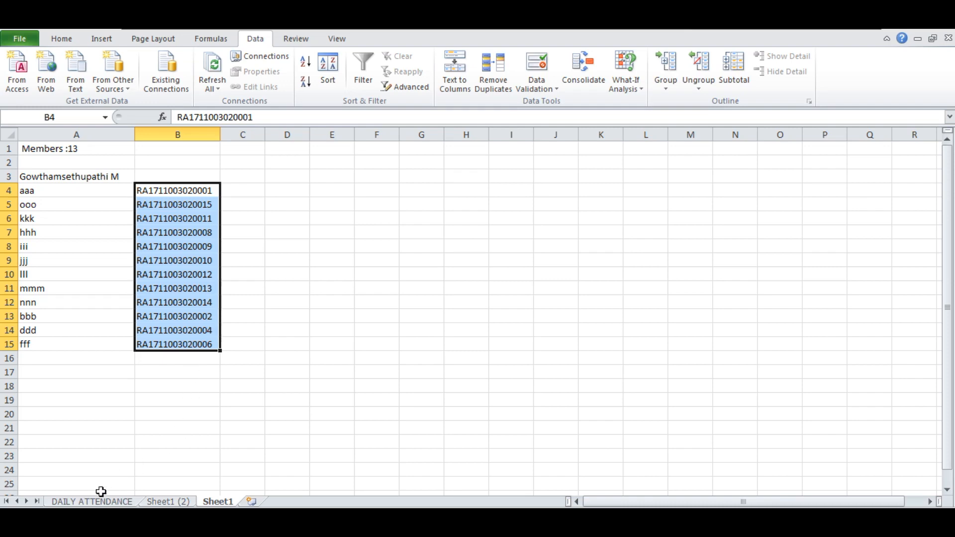
left_click(251, 501)
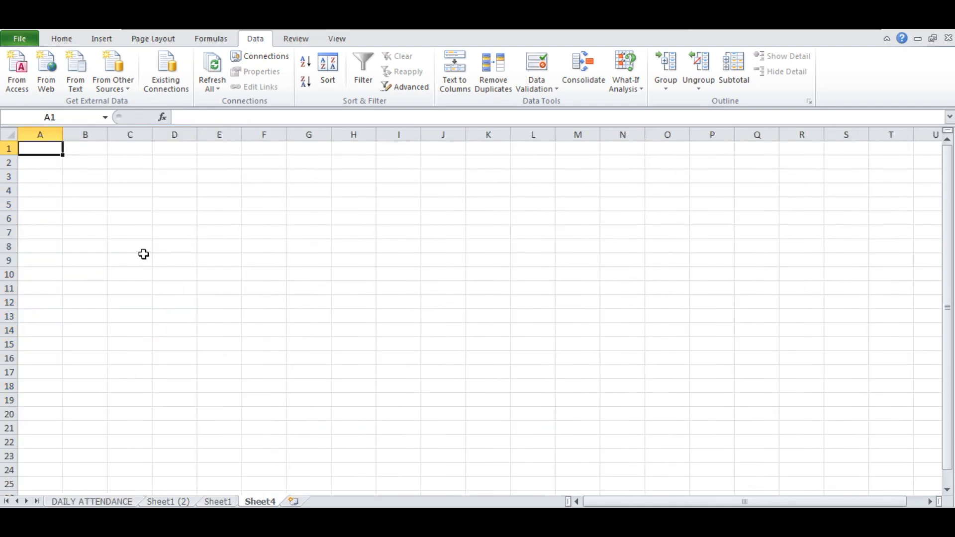
left_click(128, 175)
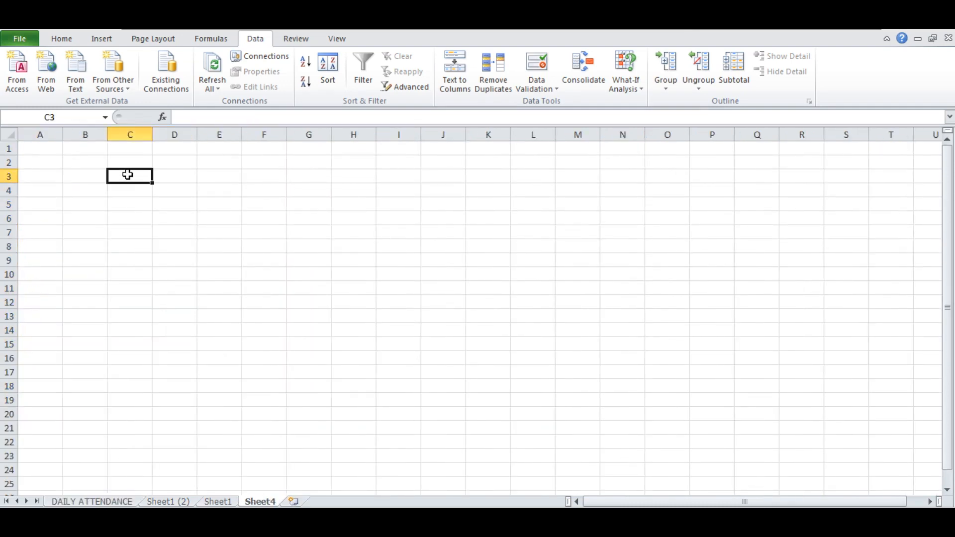
key("ctrl+v")
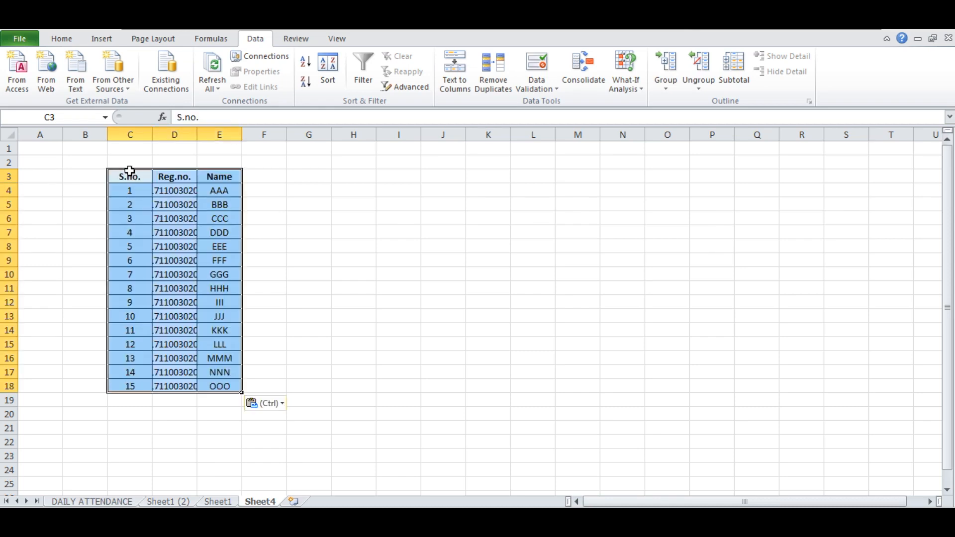
left_click_drag(197, 137, 233, 137)
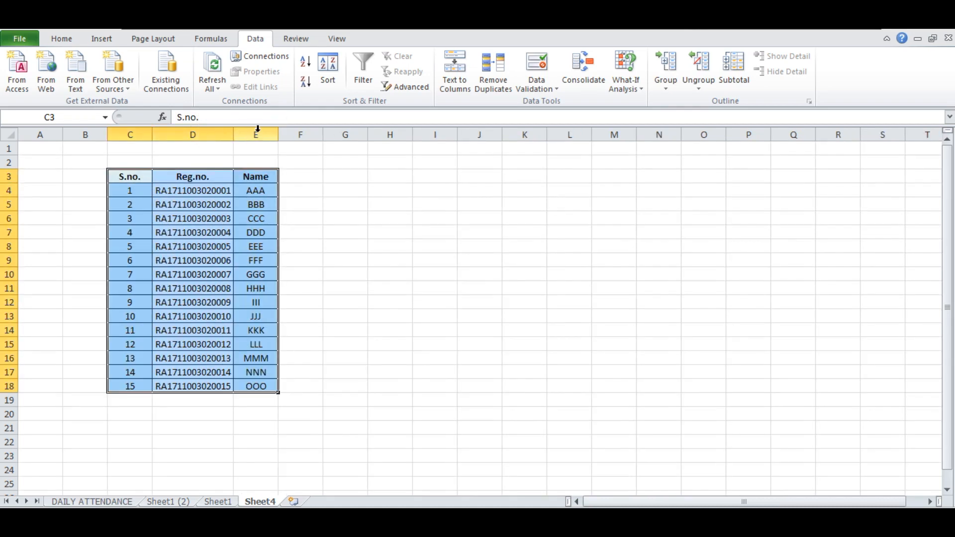
left_click(325, 274)
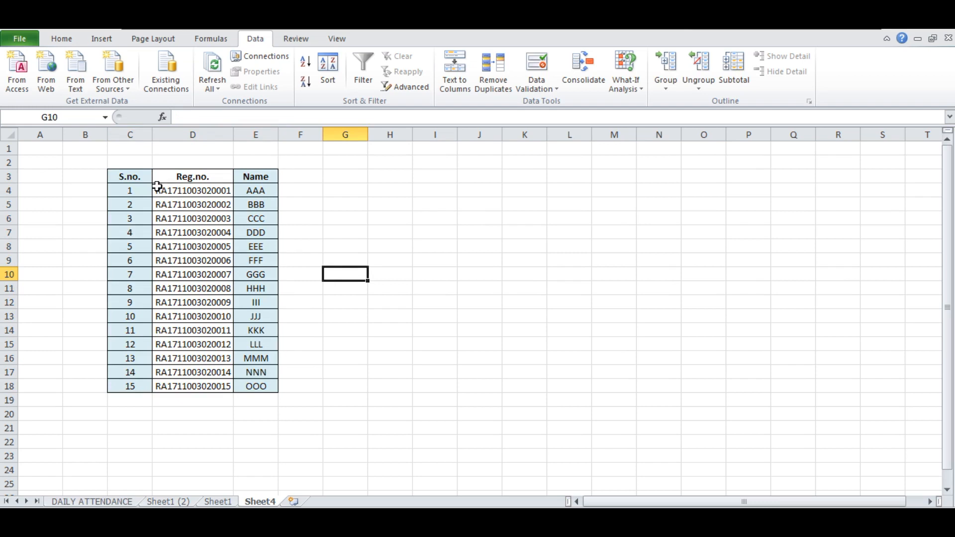
left_click_drag(135, 177, 251, 387)
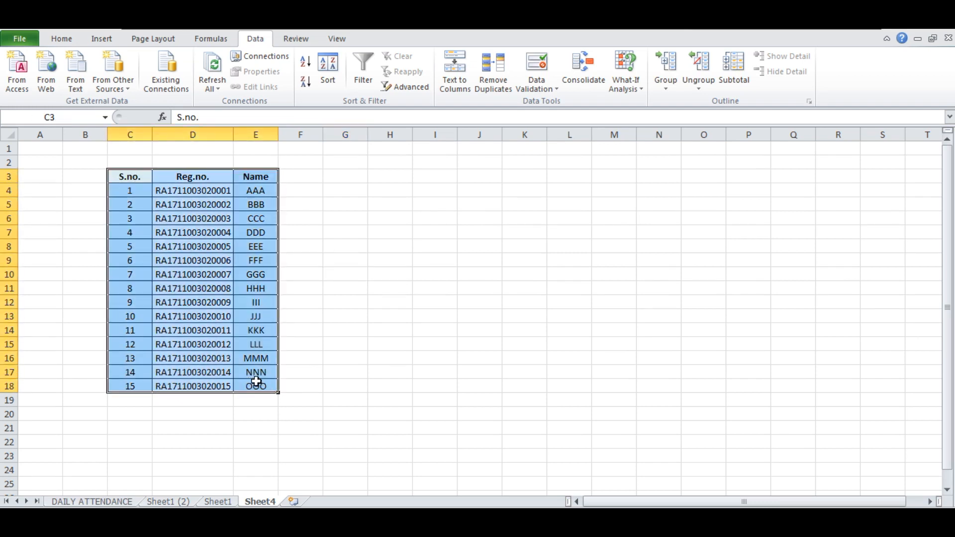
left_click_drag(40, 130, 72, 132)
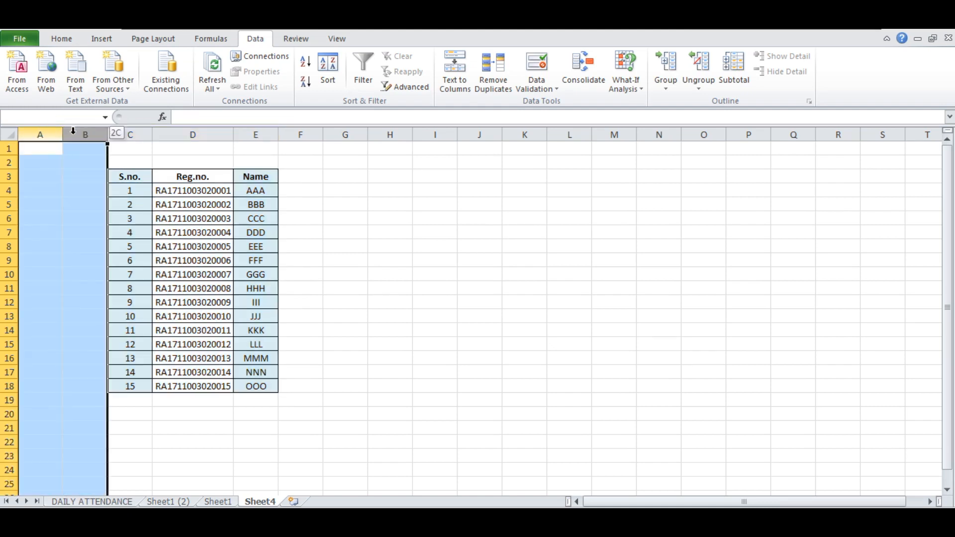
left_click(83, 177)
left_click_drag(82, 177, 82, 383)
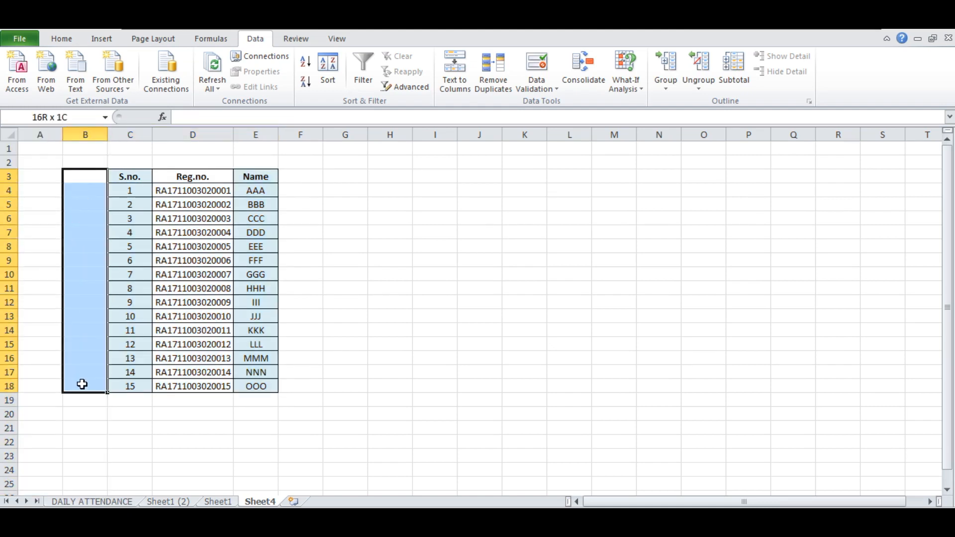
Step: Start a formula in B4 with =MATCH(D4,A4:A25,0) to find the register number exactly in A4:A25
left_click(94, 189)
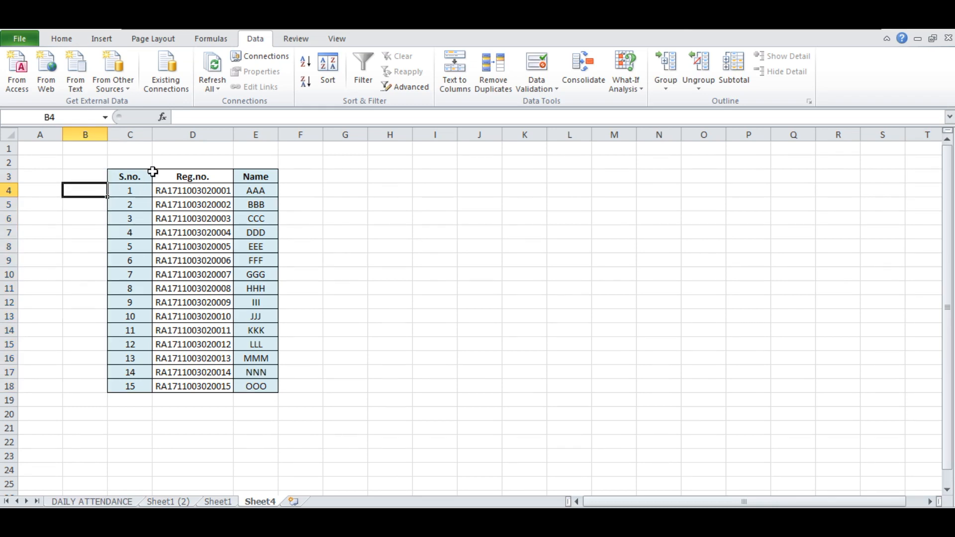
left_click(207, 116)
type("=MATCH")
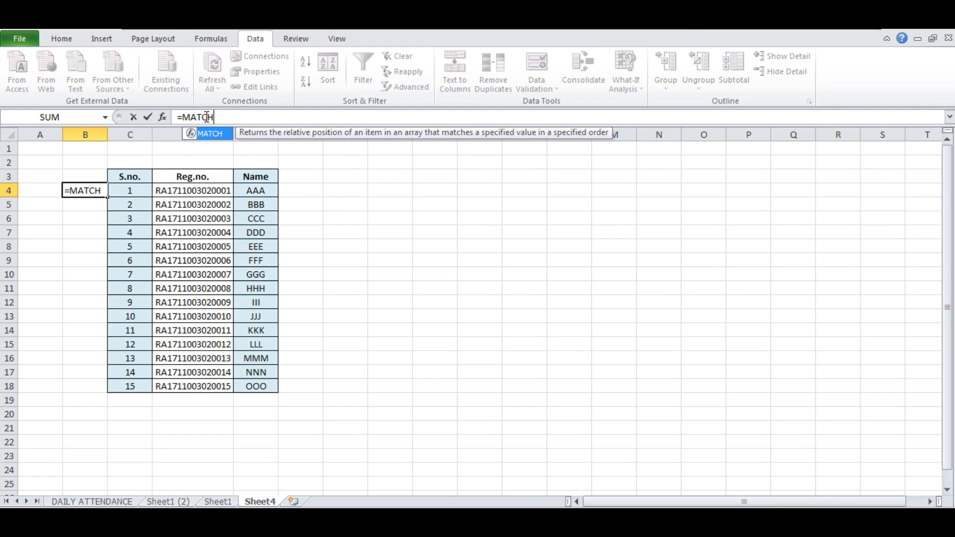
type("(")
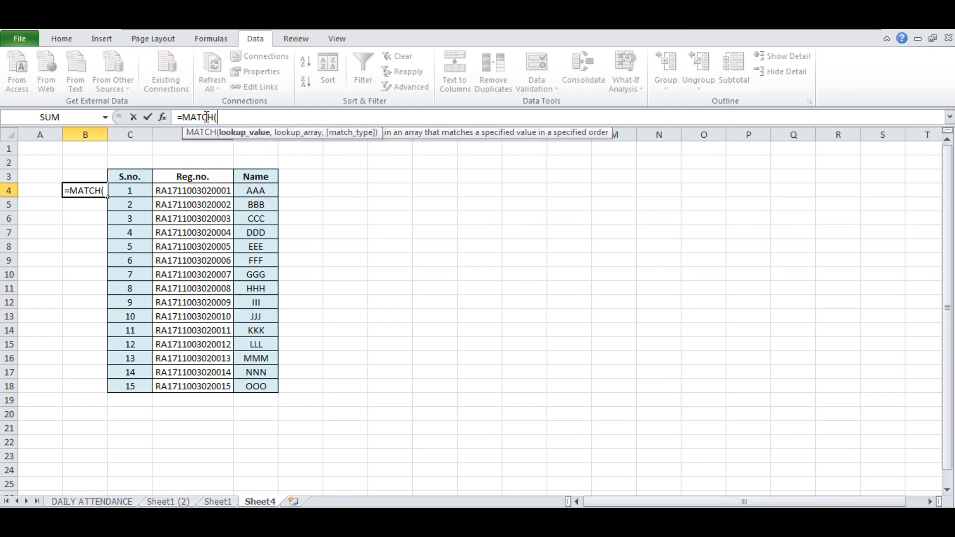
left_click(209, 190)
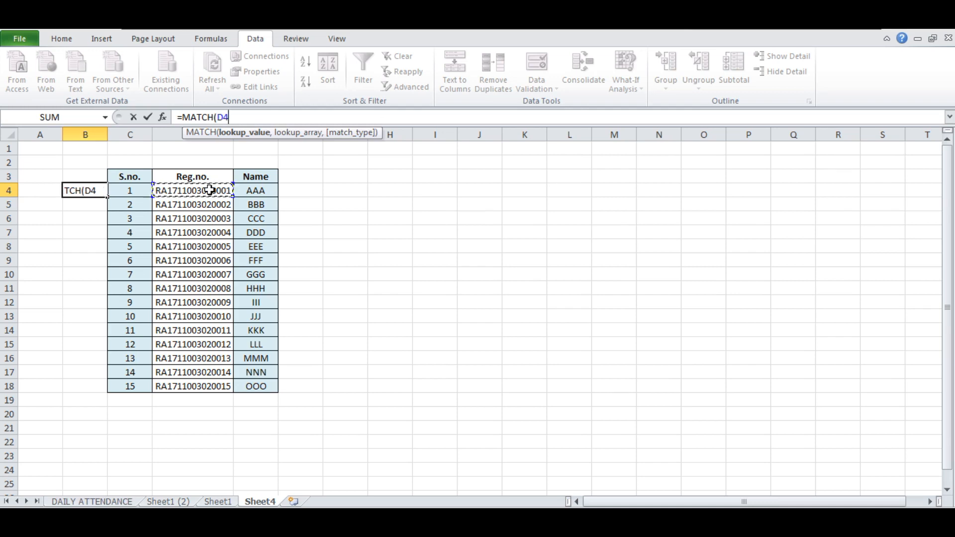
type(",")
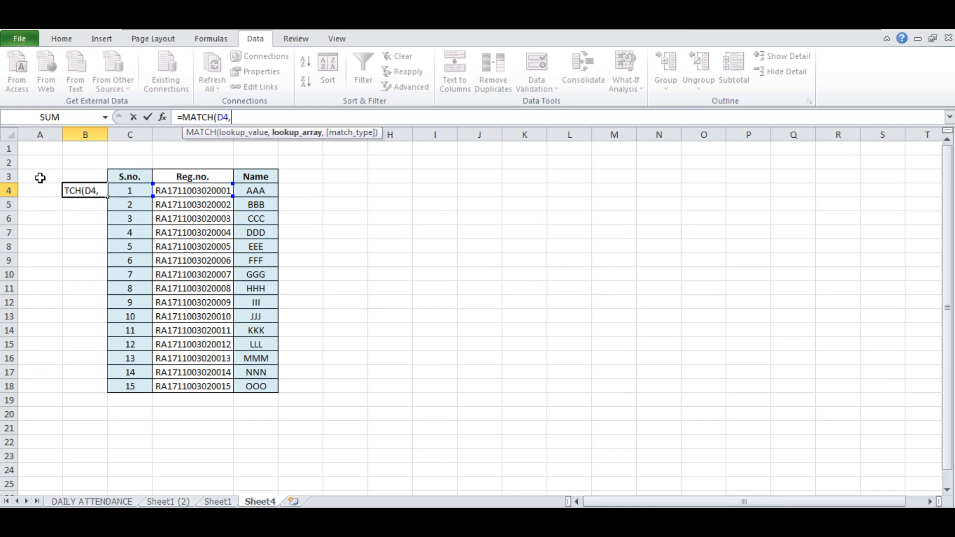
left_click_drag(38, 188, 41, 481)
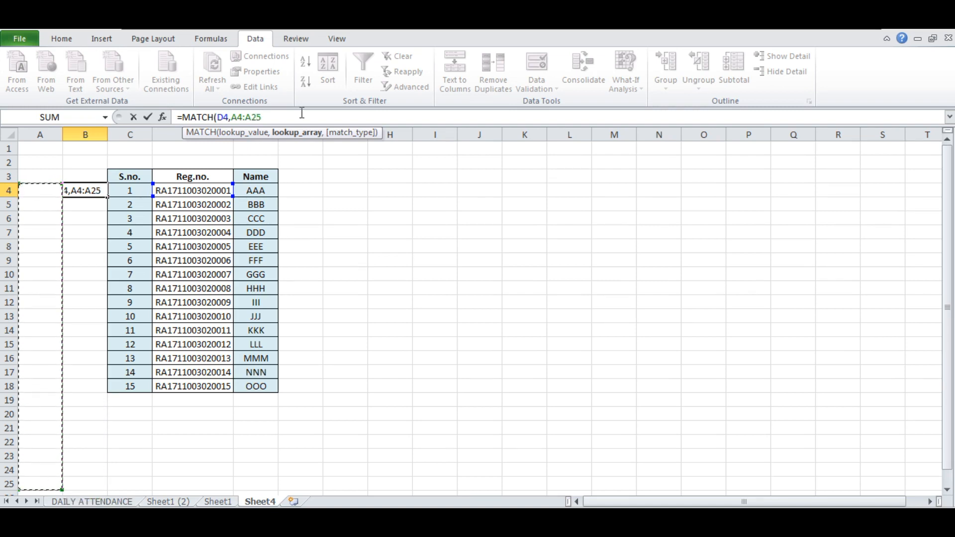
type(",")
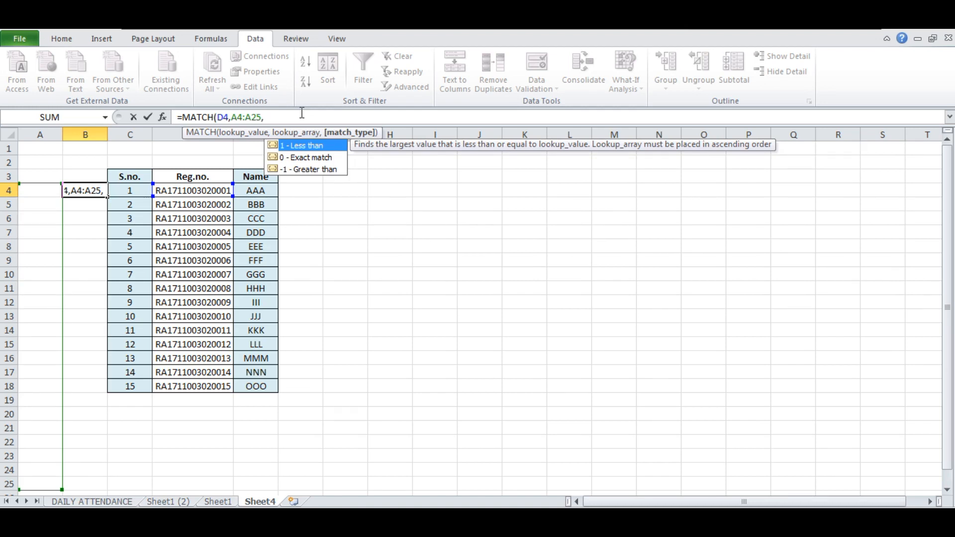
type("0)")
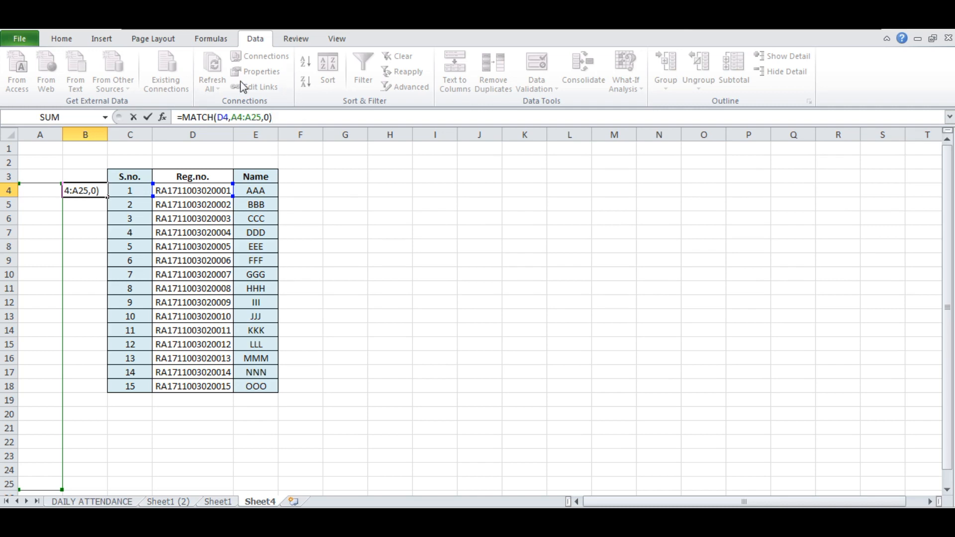
Step: Wrap the MATCH expression in B4 in an IF function that returns "P" when the register number is found
left_click(186, 117)
type("IF")
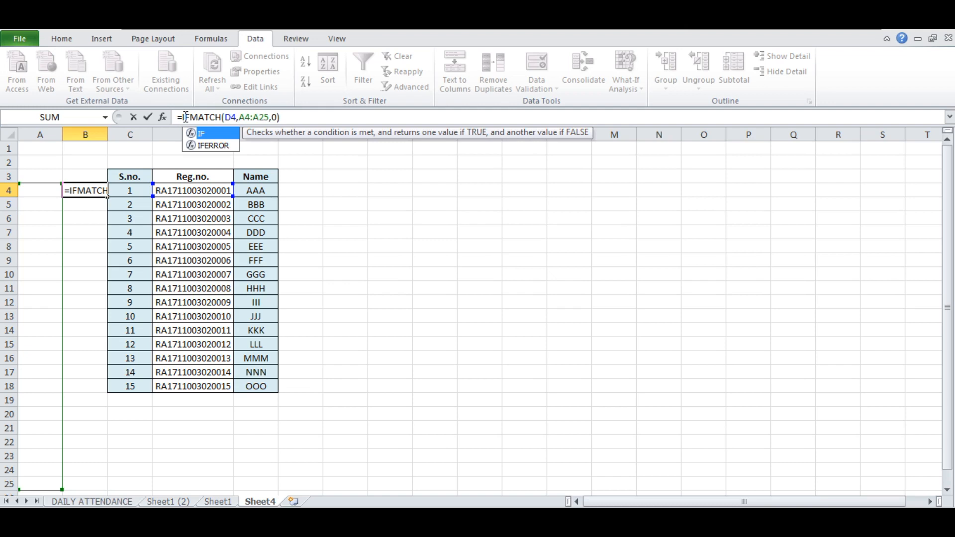
type("(")
left_click(186, 117)
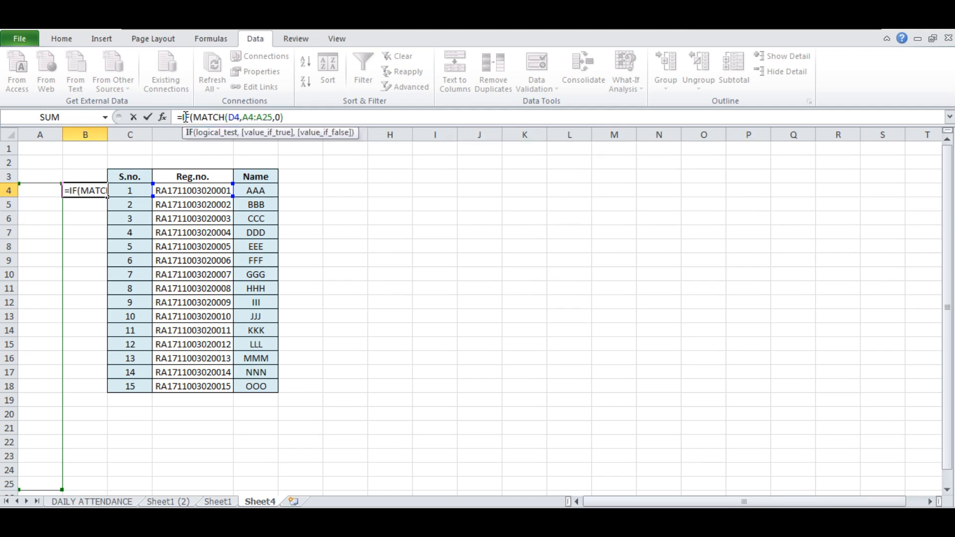
key("End")
type(",\"")
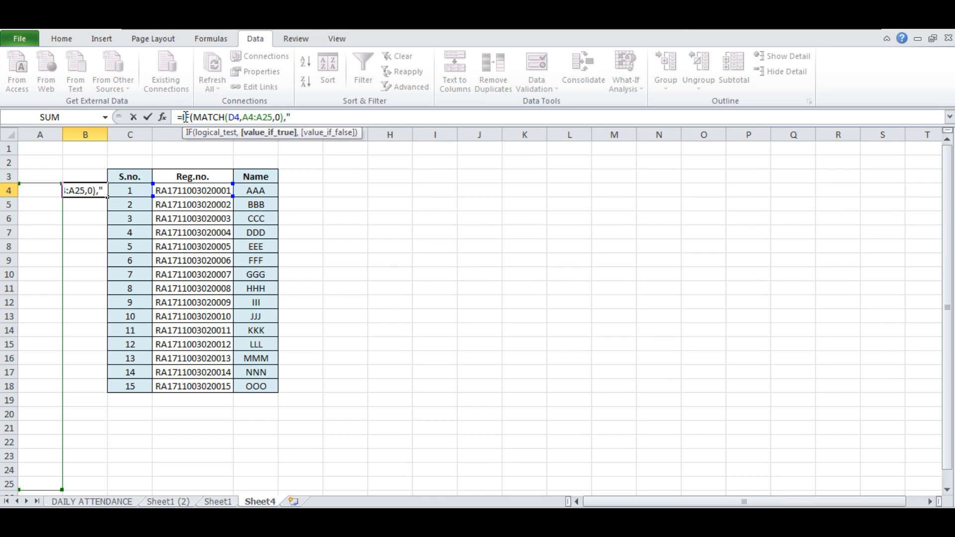
type("P")
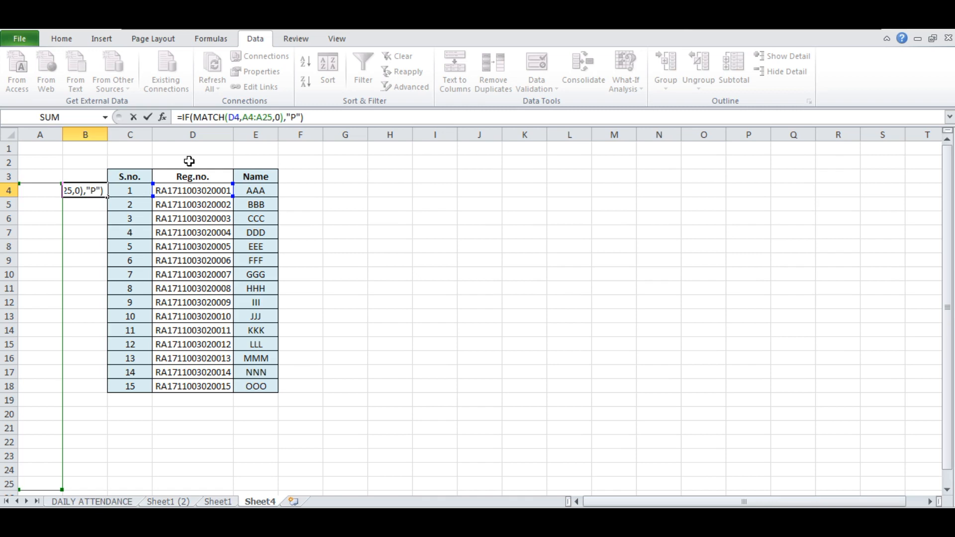
Step: Enclose the B4 formula in IFERROR with "AB" as the error value and enter it
key("Home")
key("Right")
type("IFERROR")
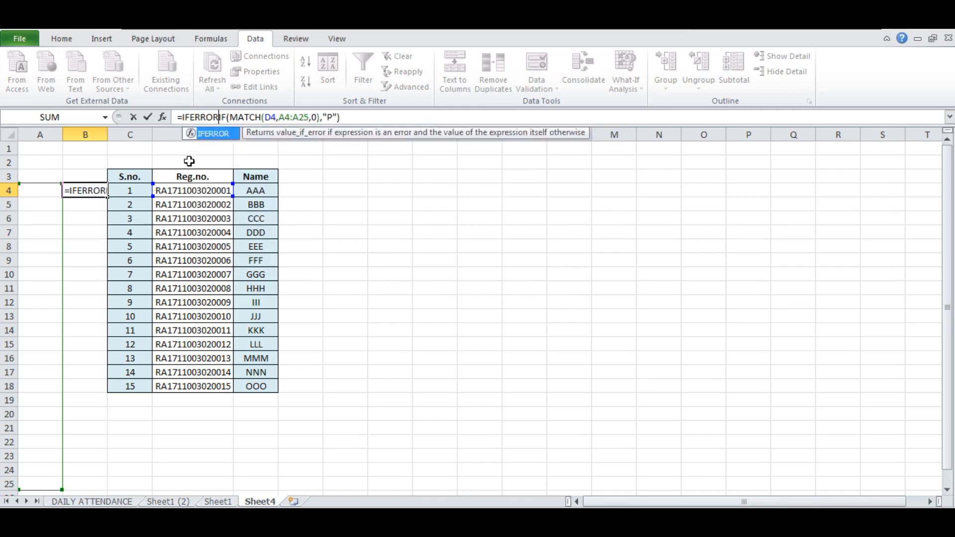
type("(")
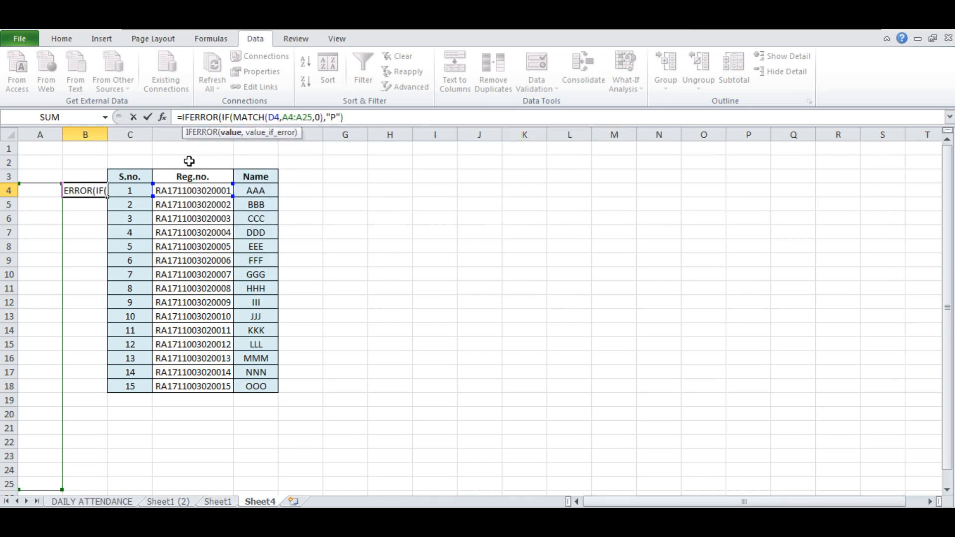
type(",\"AB\")")
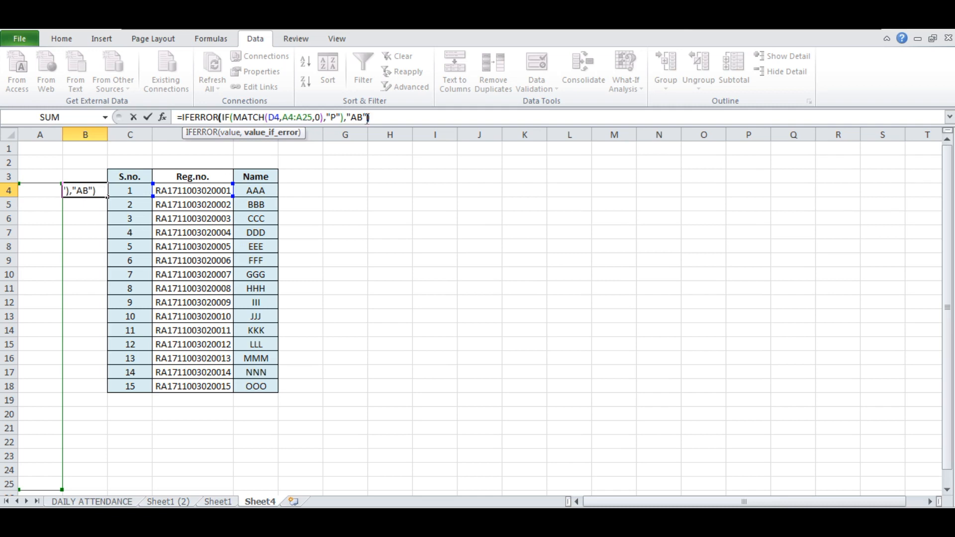
key("Return")
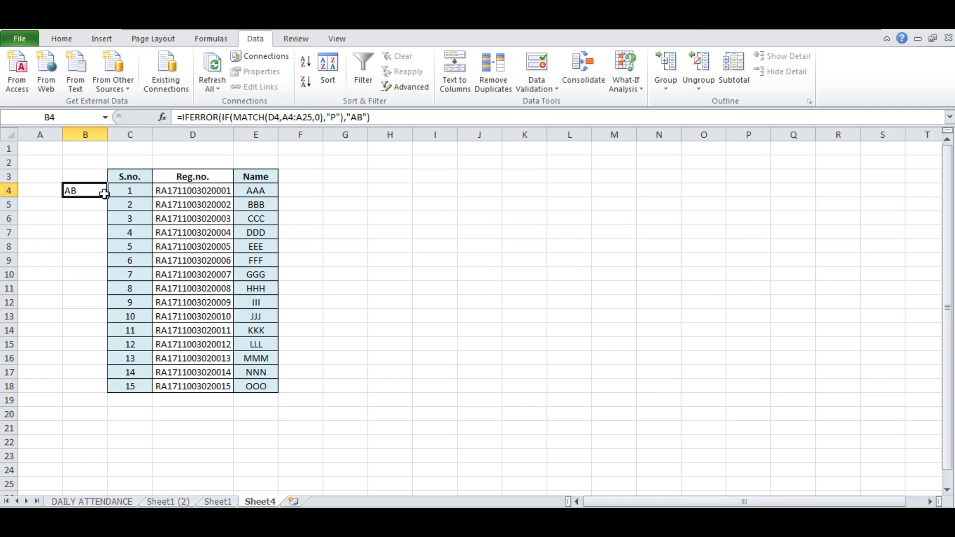
Step: Fill the B4 attendance formula down to B18 and centre the results horizontally and vertically
left_click_drag(107, 197, 104, 391)
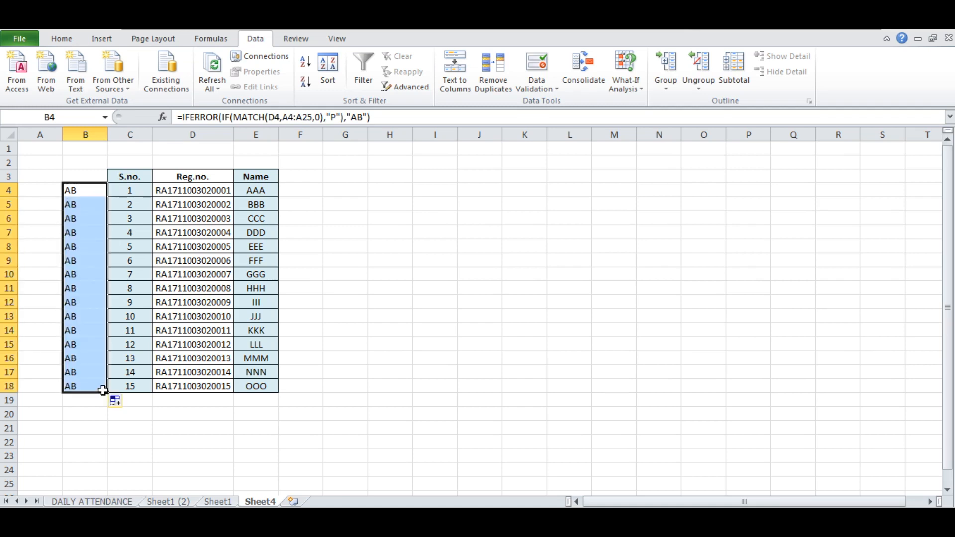
left_click(66, 38)
left_click(280, 81)
left_click(280, 61)
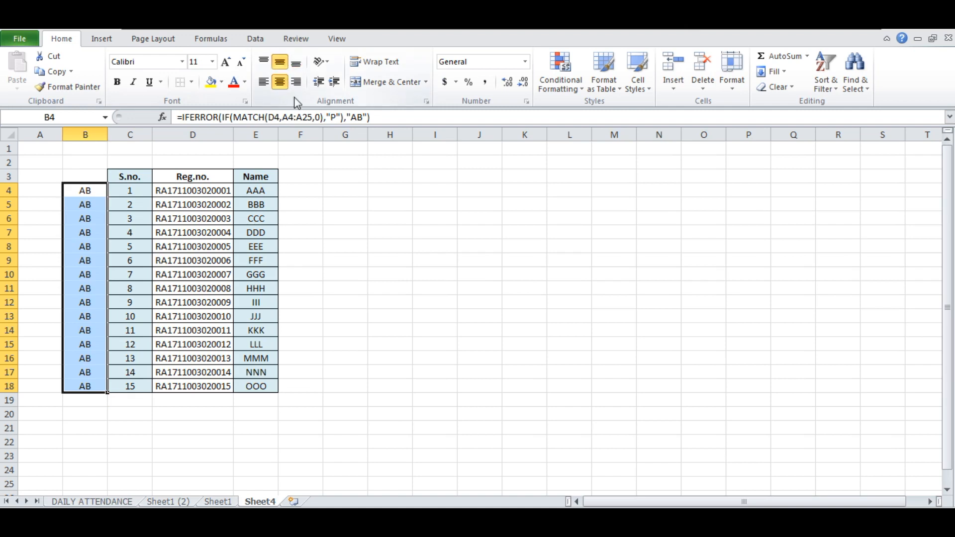
left_click(333, 191)
left_click_drag(80, 187, 55, 190)
left_click(53, 190)
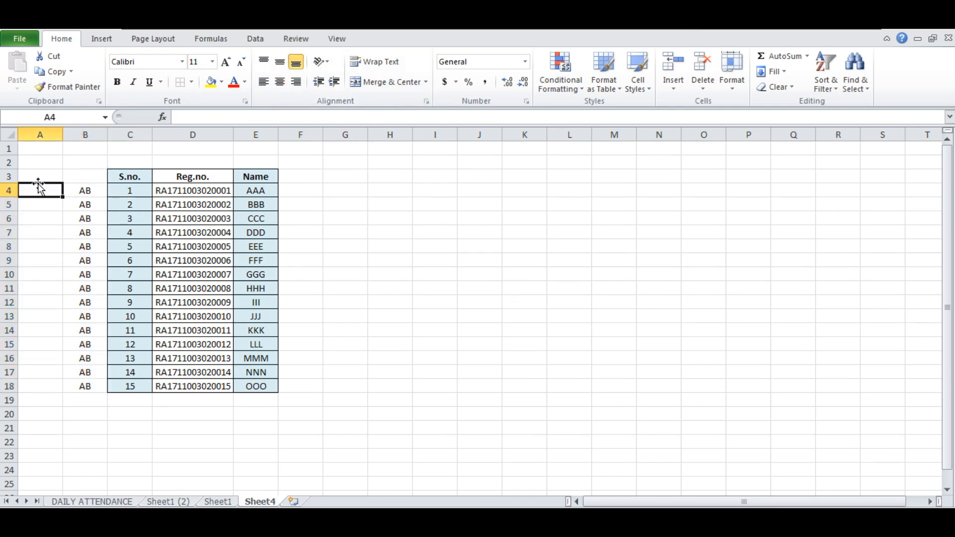
left_click_drag(85, 190, 86, 372)
Step: Copy student FFF's register number from D9 to A11 and autofit column A to test the attendance formula
left_click(192, 264)
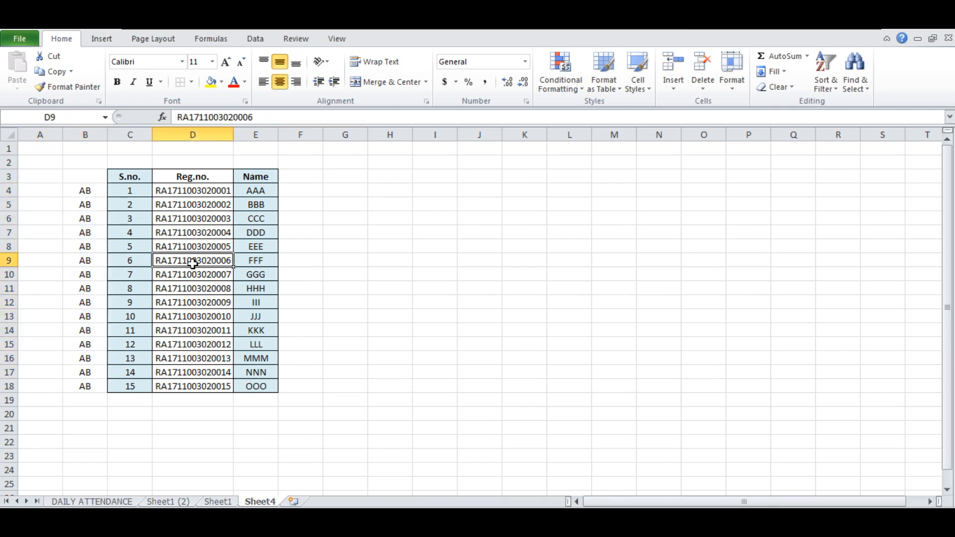
key("ctrl+c")
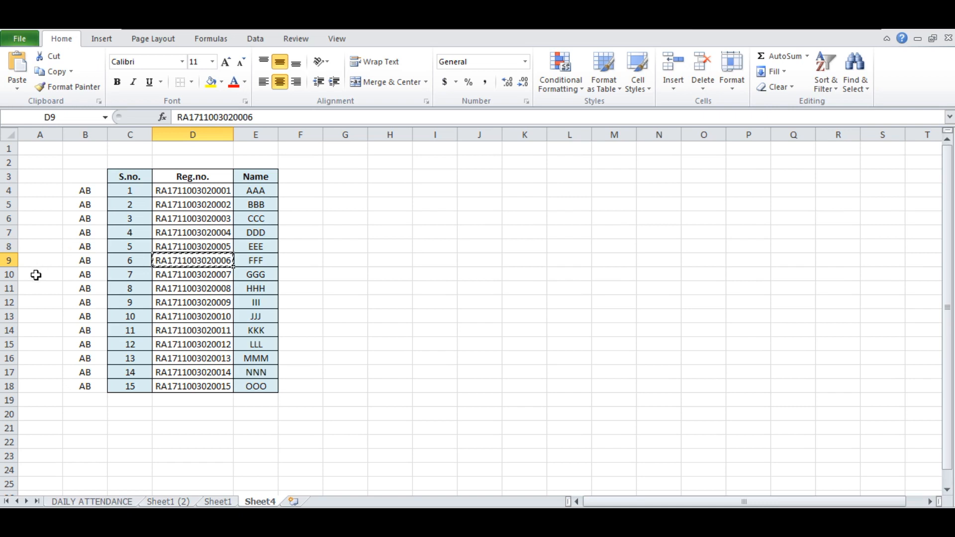
left_click(32, 292)
key("ctrl+v")
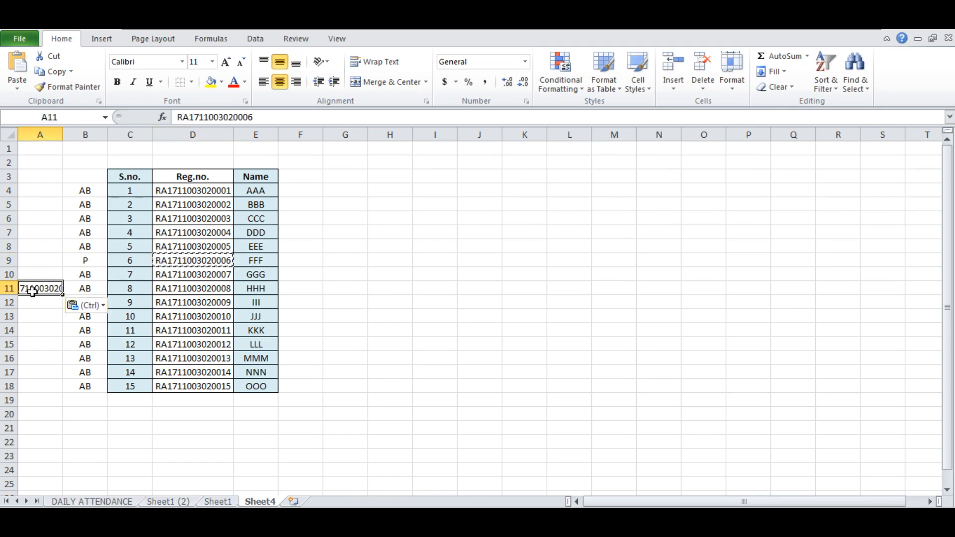
double_click(63, 134)
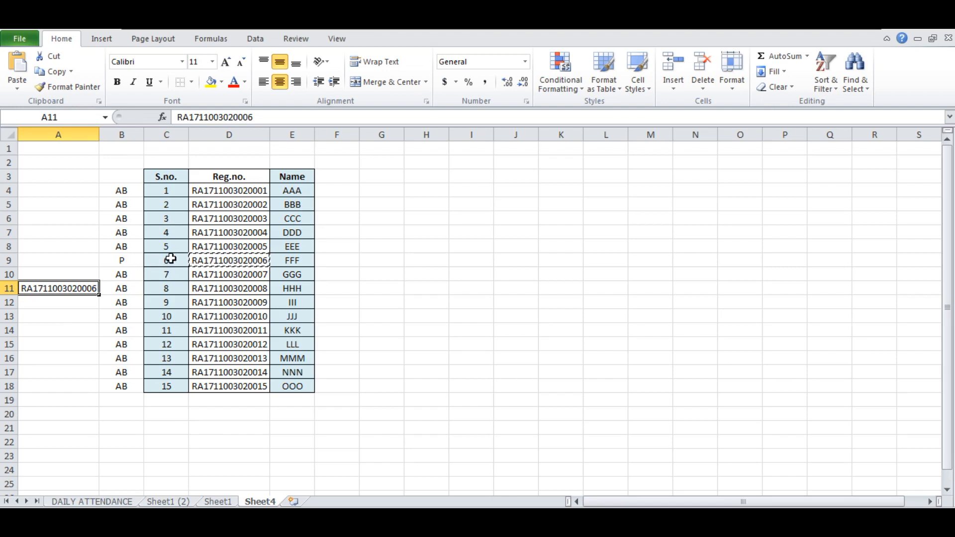
left_click(138, 258)
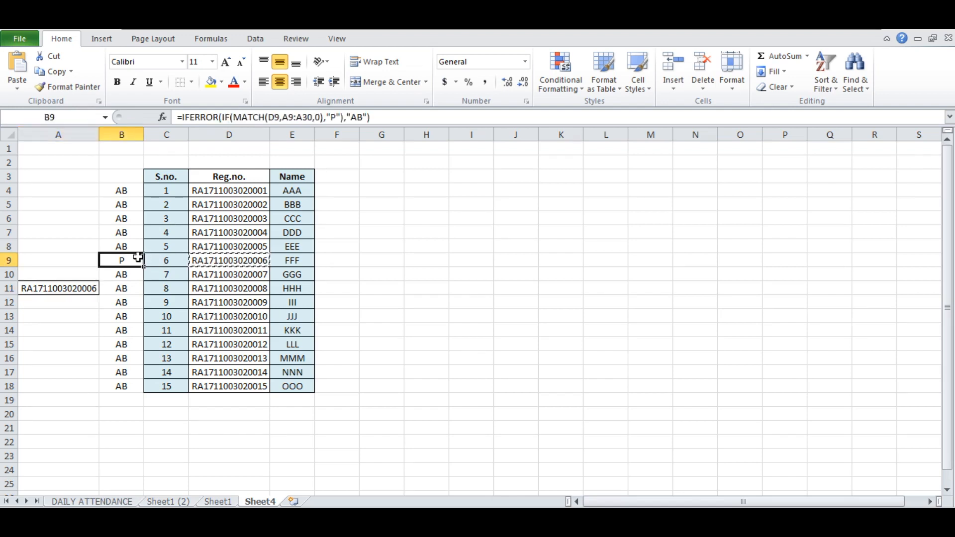
Step: Copy the register numbers of students HHH and CCC from D11 and D6 into A12 and A10 respectively
left_click(254, 293)
key("ctrl+c")
left_click(90, 299)
key("ctrl+v")
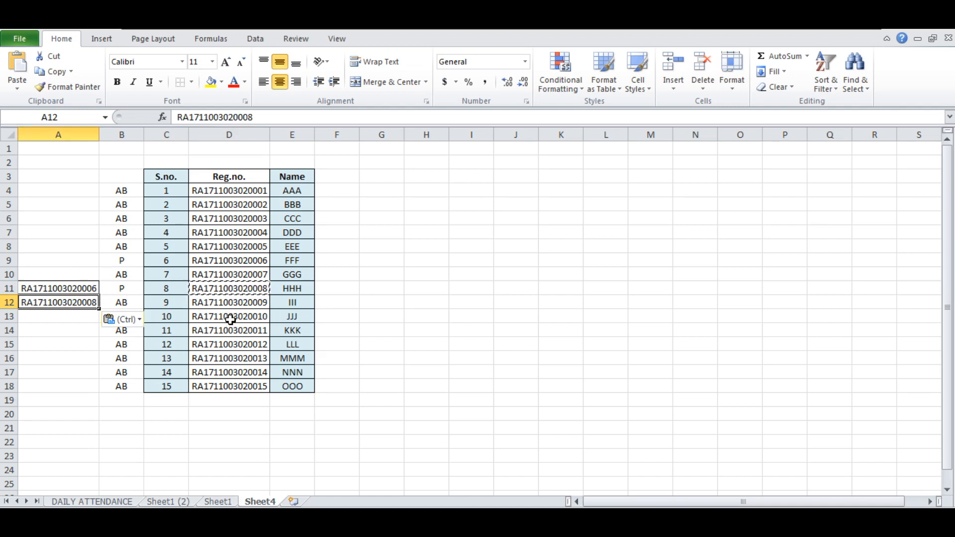
left_click(240, 218)
key("ctrl+c")
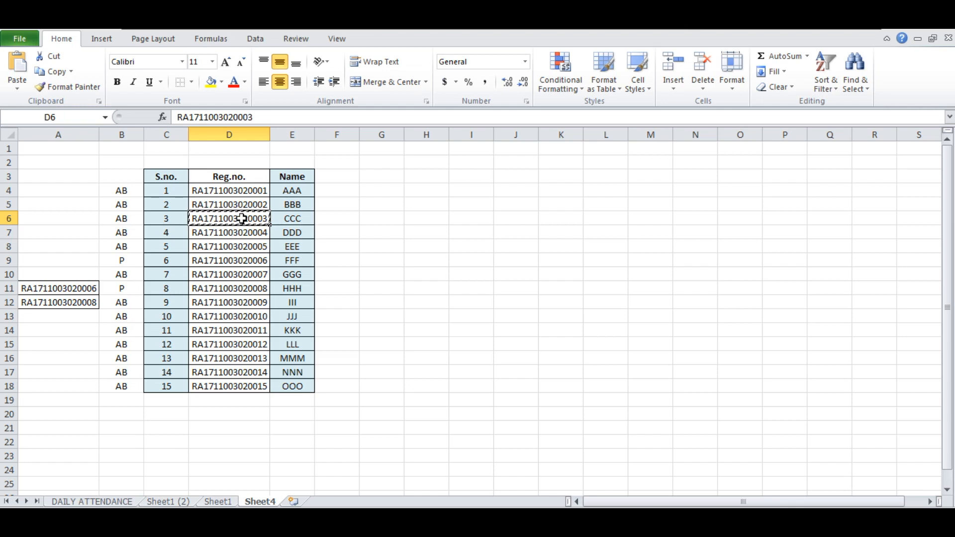
left_click(70, 273)
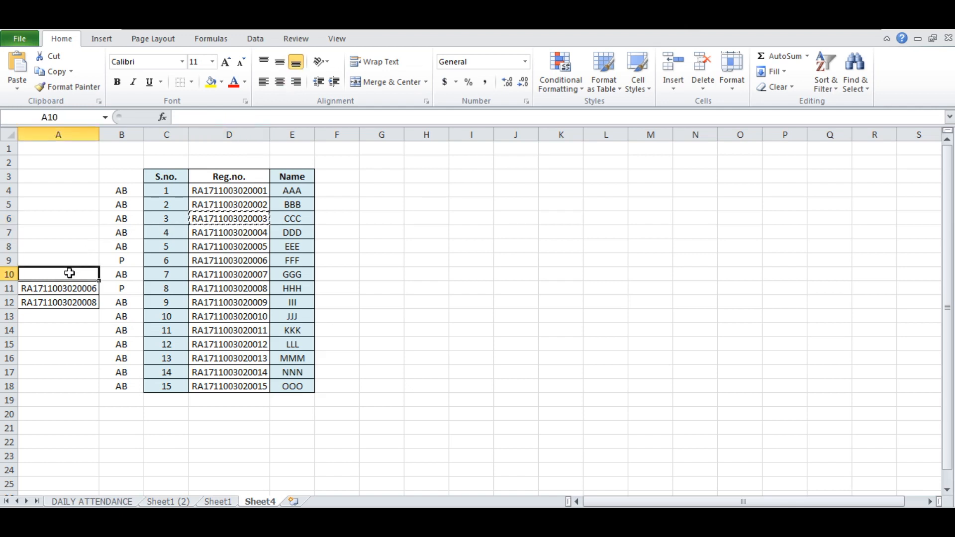
key("ctrl+v")
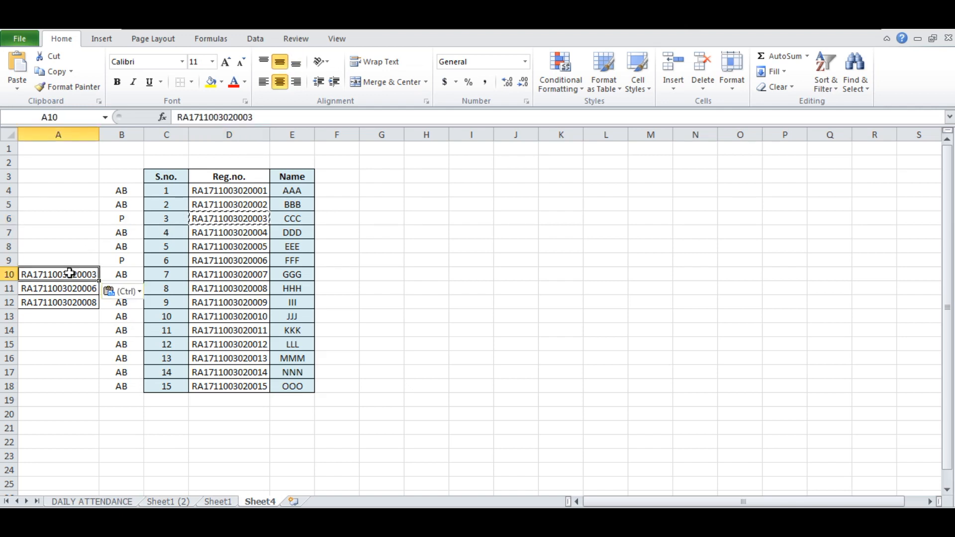
left_click(360, 233)
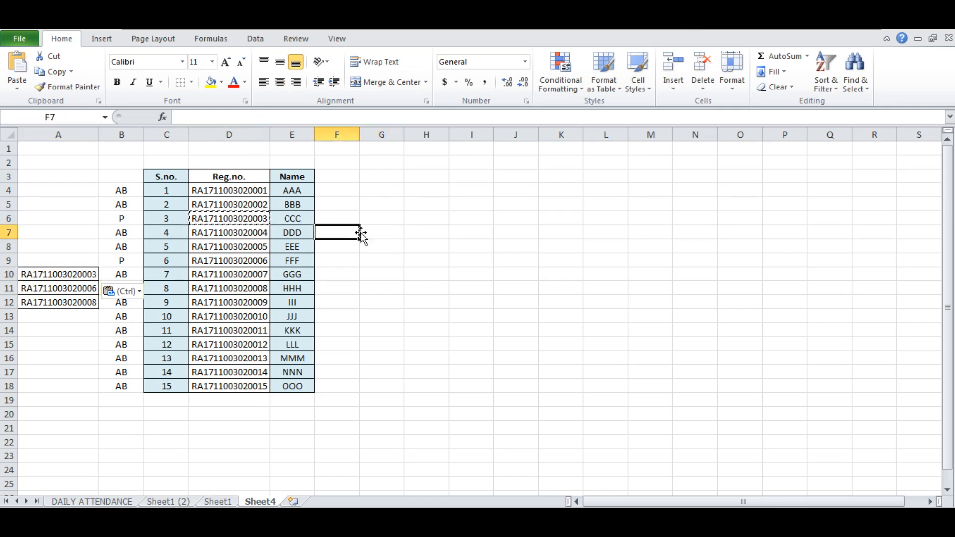
Step: Copy student KKK's register number from D14 into A6
left_click(232, 330)
key("ctrl+c")
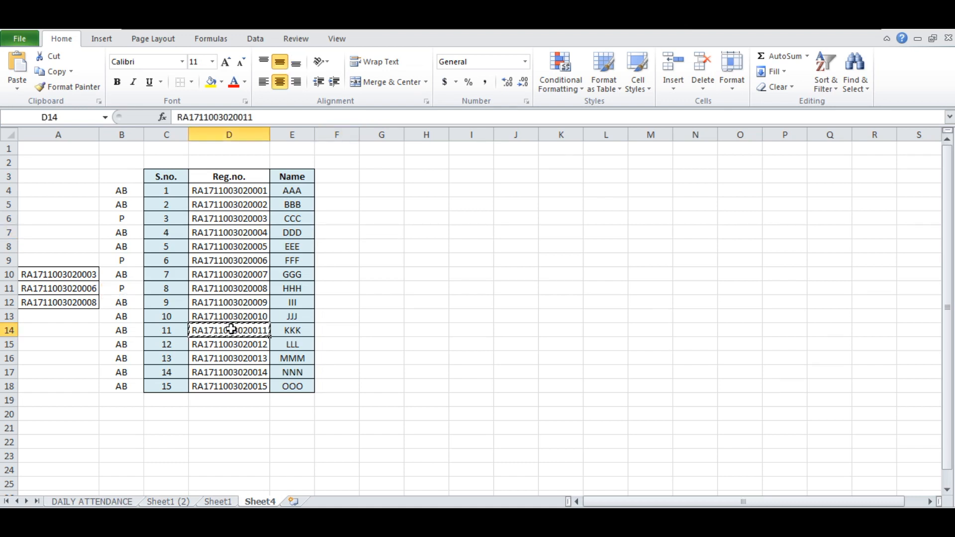
left_click(82, 222)
key("ctrl+v")
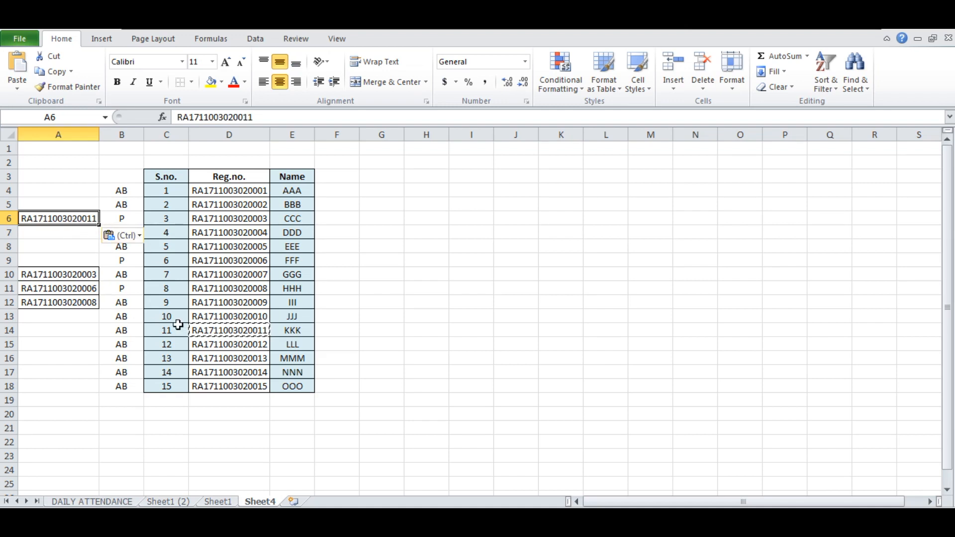
Step: Examine the lookup range in B4's MATCH formula and compare it with the ranges in the filled formulas below
left_click(126, 190)
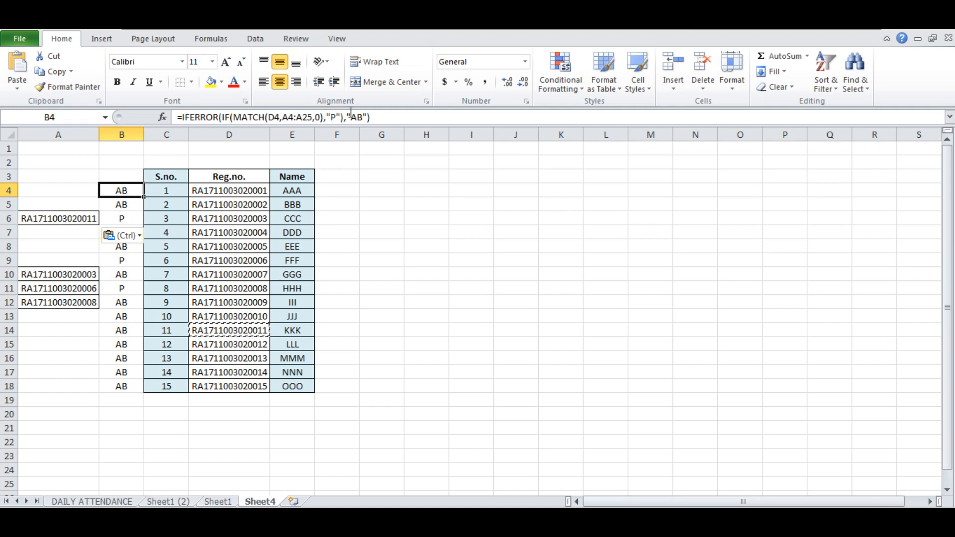
left_click_drag(282, 117, 313, 117)
left_click(364, 206)
left_click(121, 159)
key("Escape")
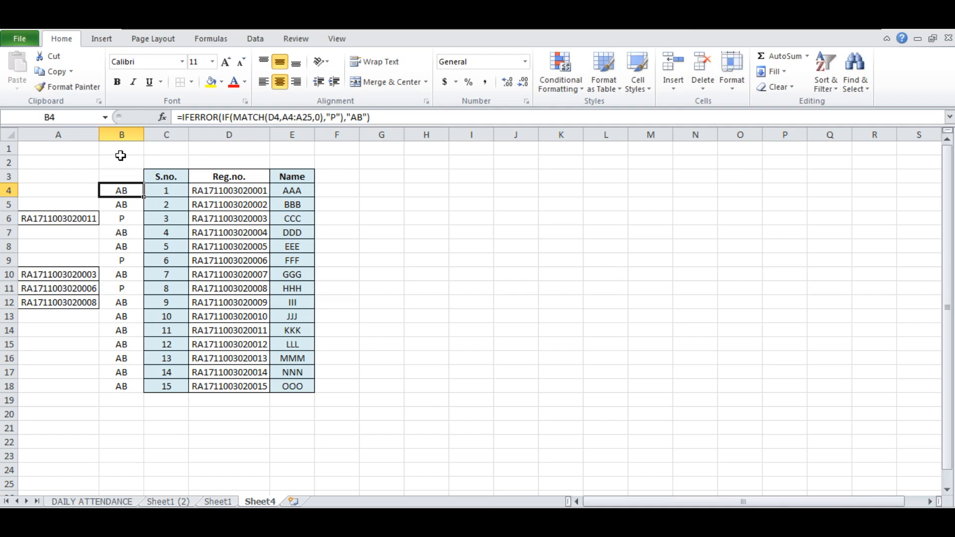
left_click(126, 200)
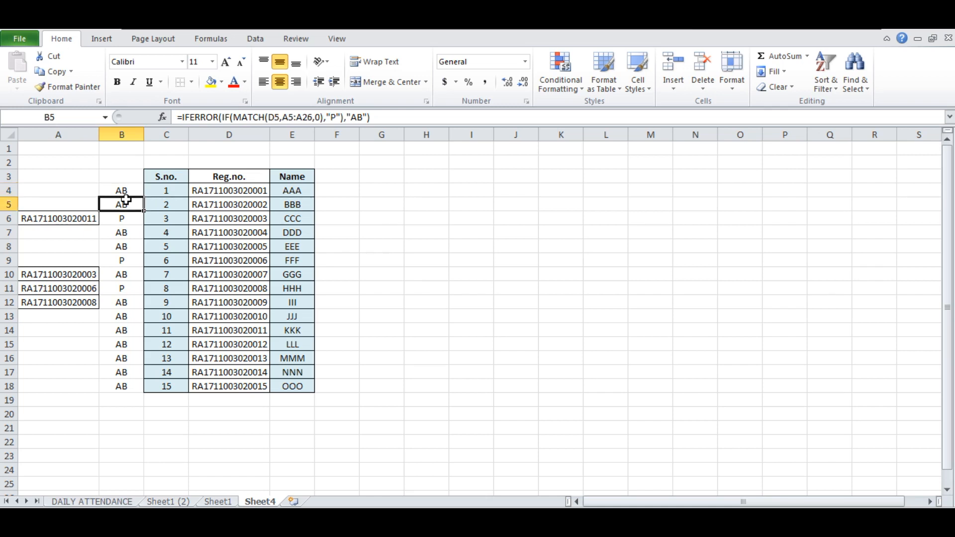
key("Down")
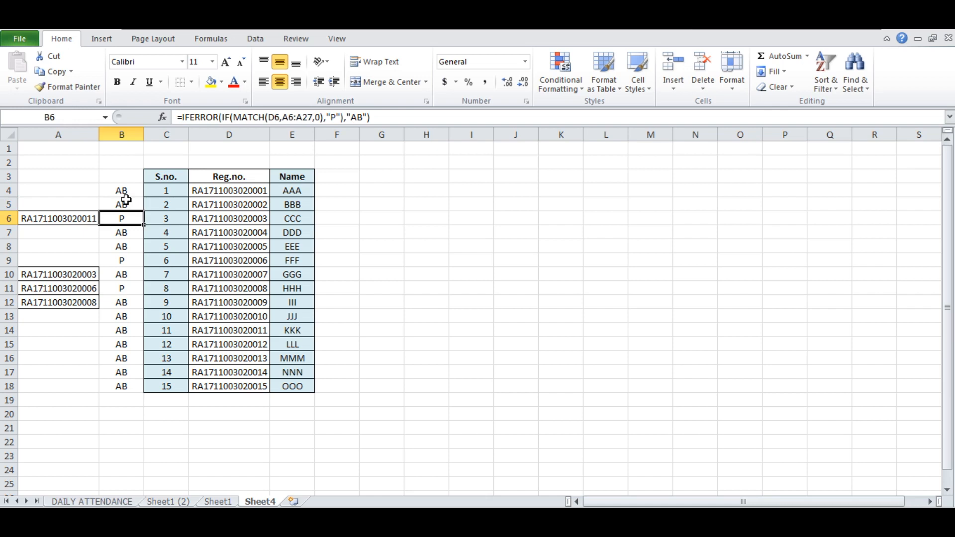
key("Down")
key("Down")
key("Up")
key("Up")
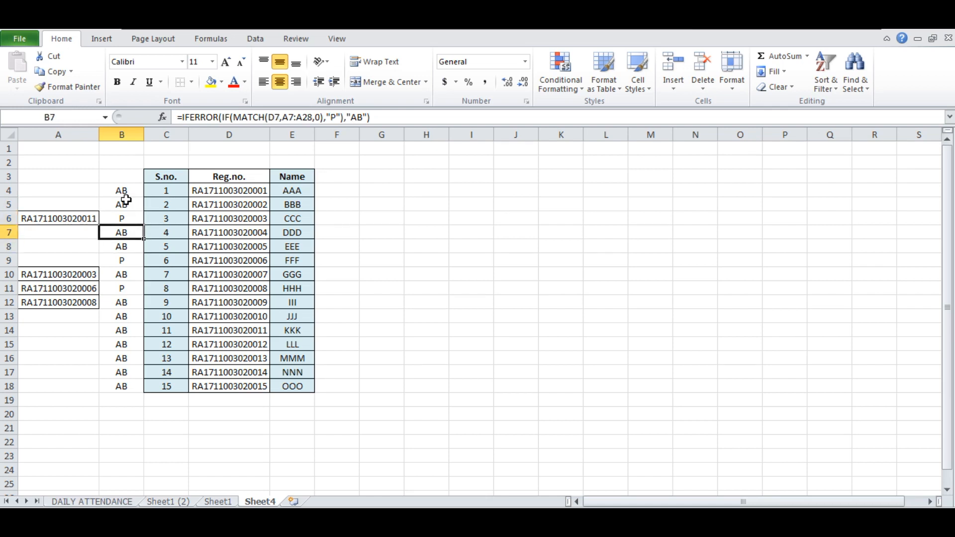
key("Up")
key("Up")
key("Down")
key("Down")
key("Down")
key("Up")
key("Up")
key("Up")
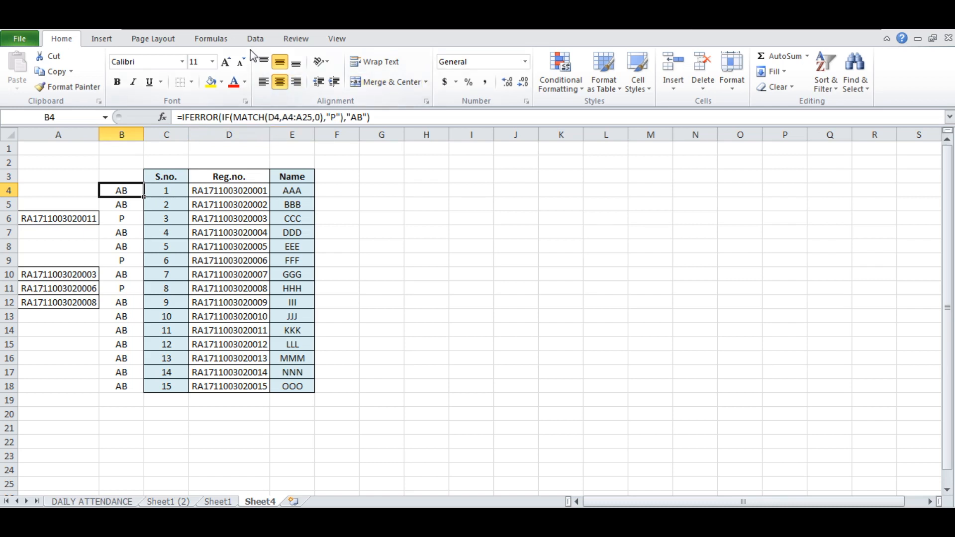
Step: Define the workbook-scope name RANGED referring to cells A4:A25 on Sheet4
left_click(209, 43)
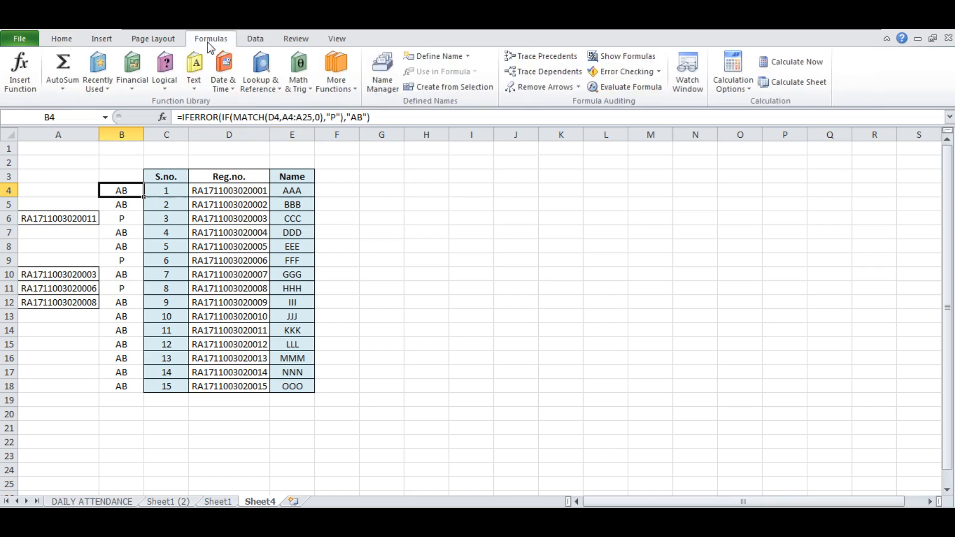
left_click(465, 54)
left_click(455, 70)
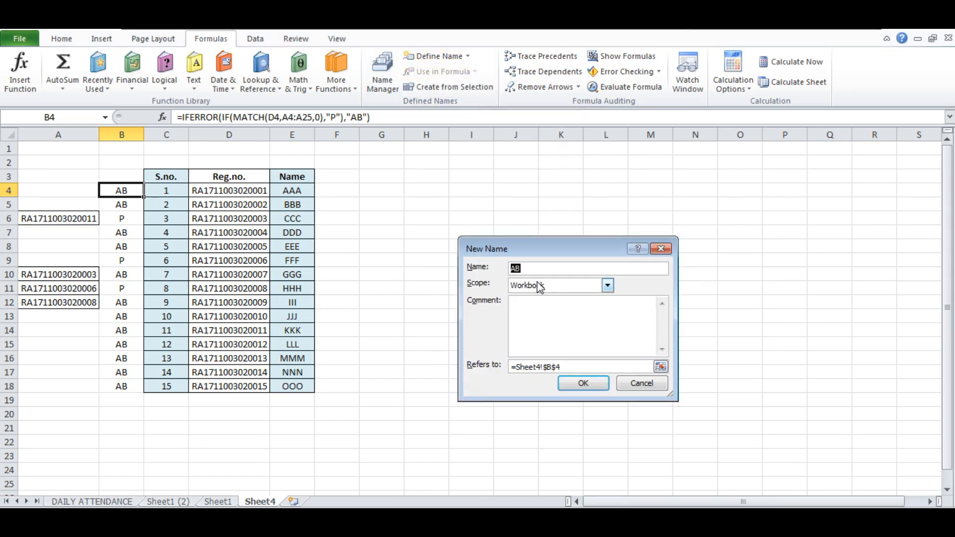
type("RANGED")
left_click(661, 367)
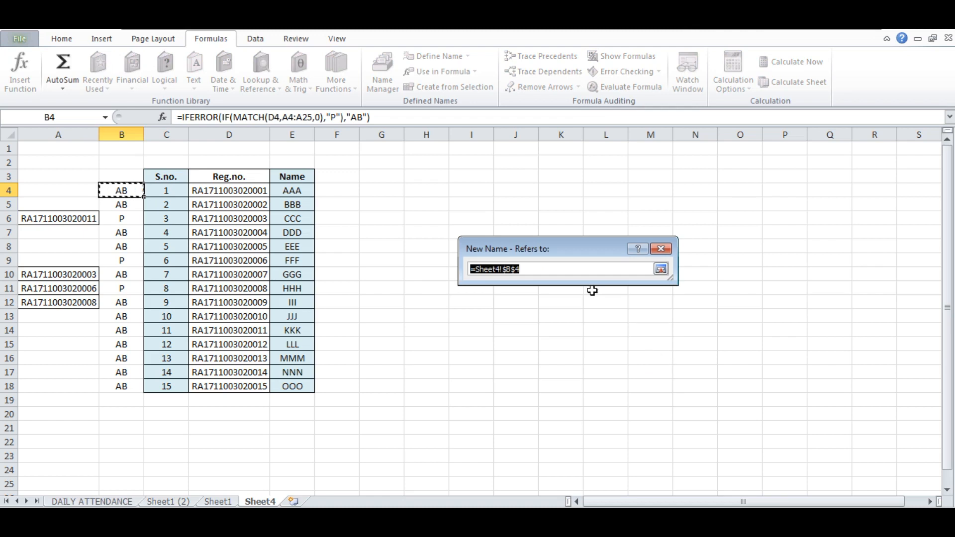
mouse_move(126, 188)
left_mouse_down()
mouse_move(128, 293)
mouse_move(124, 194)
left_mouse_up()
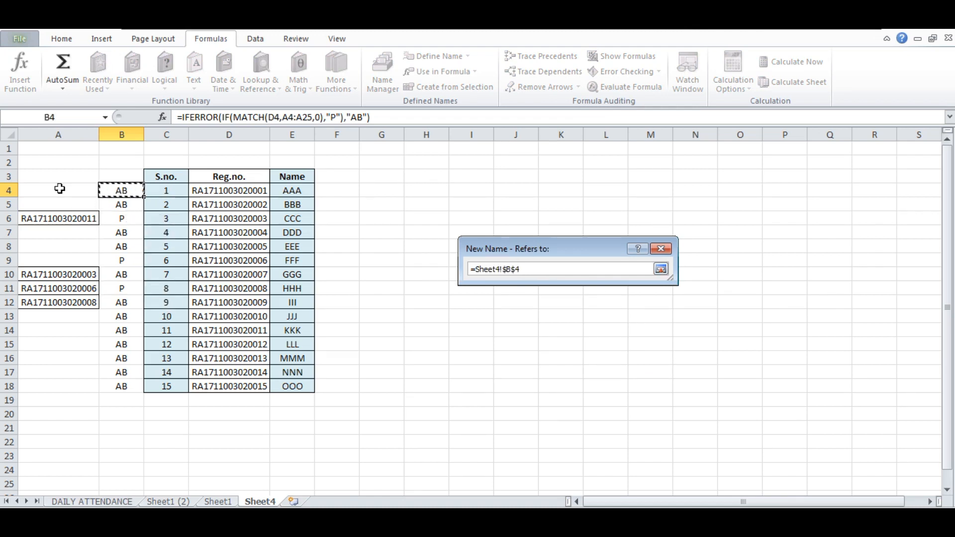
left_click_drag(54, 188, 61, 477)
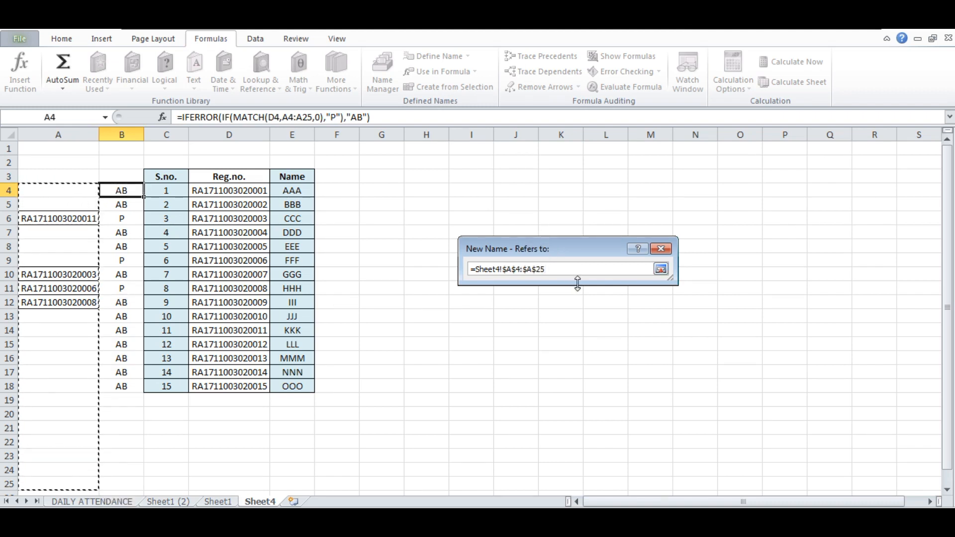
left_click(660, 269)
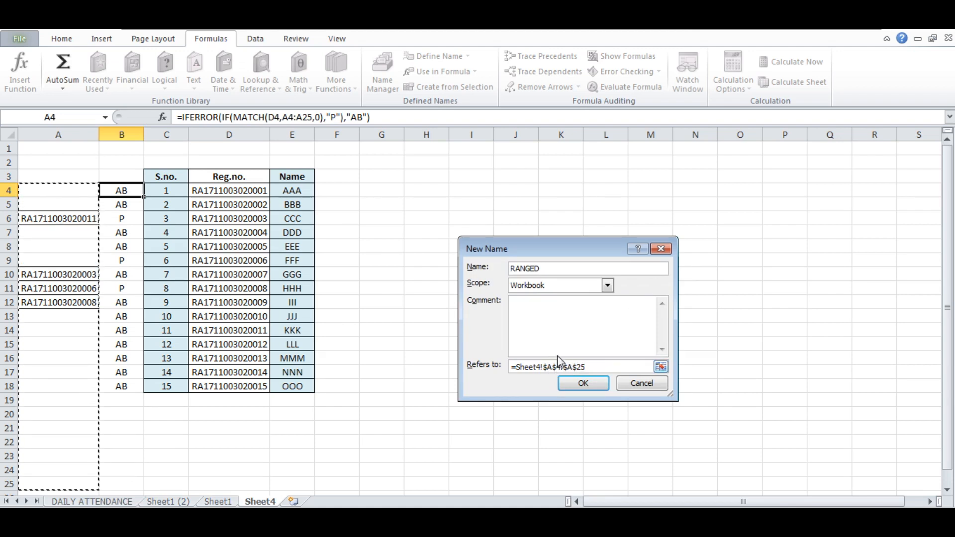
left_click(583, 385)
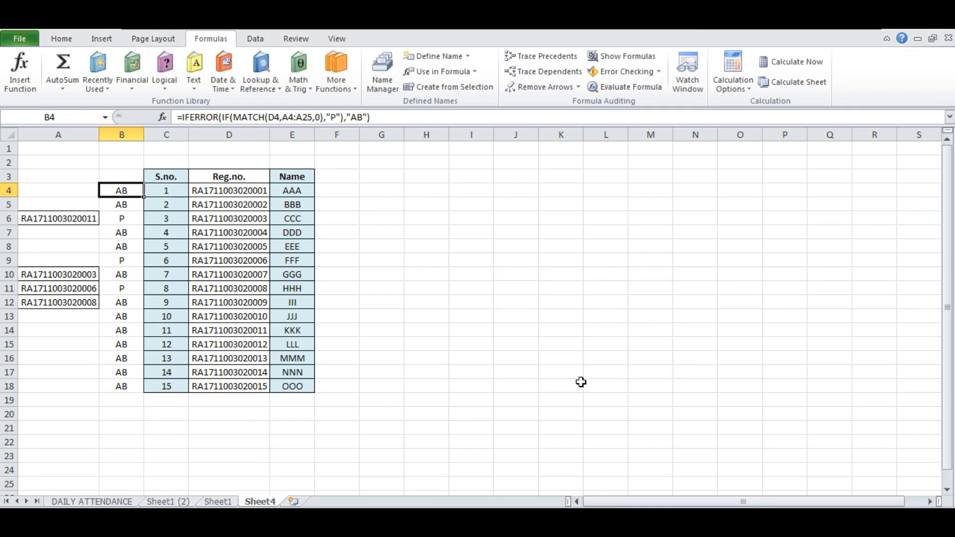
Step: Replace the A4:A25 lookup array in B4's formula with the name RANGED
left_click_drag(282, 117, 312, 117)
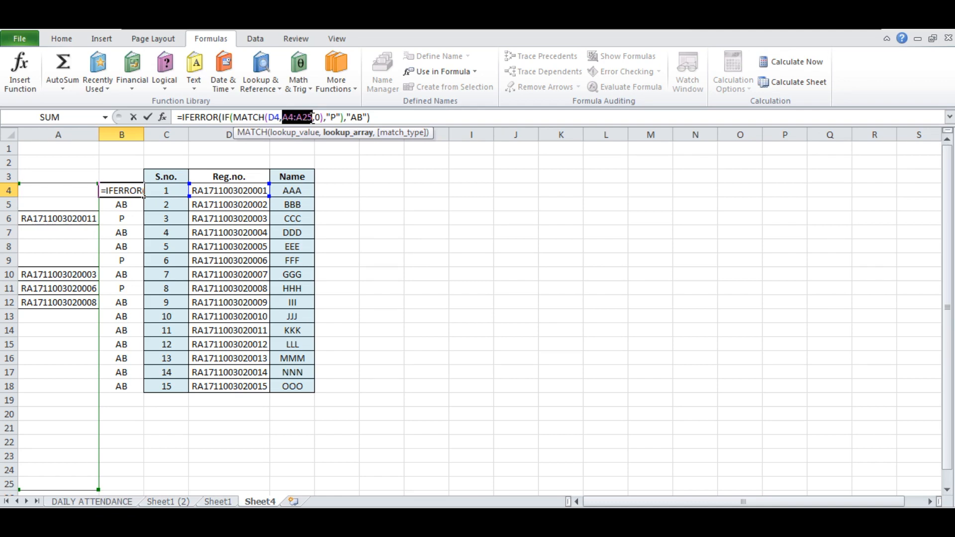
type("RANG")
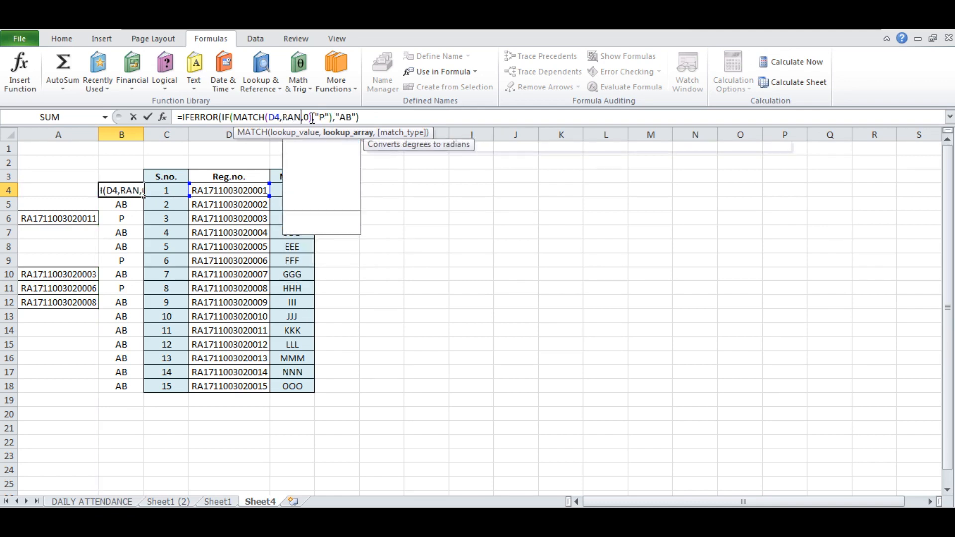
type("E")
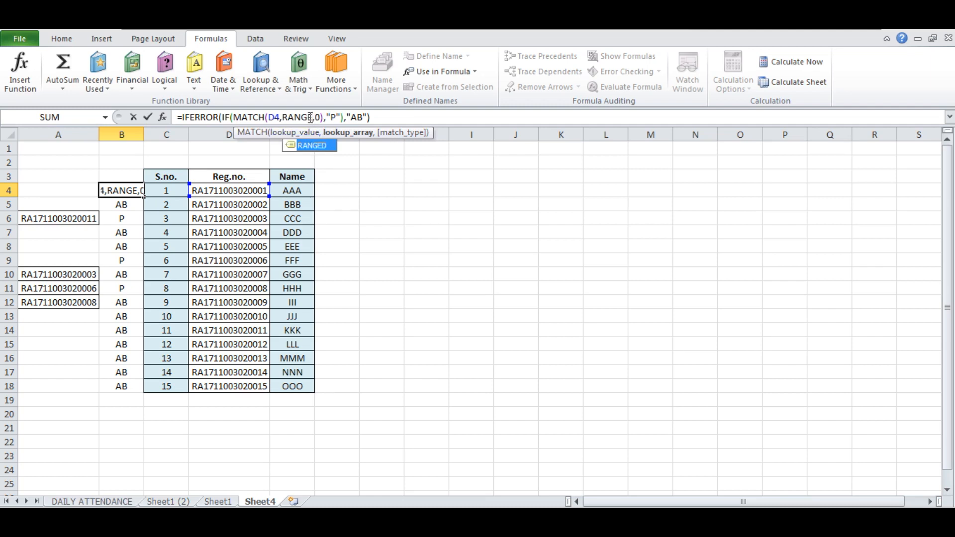
type("D")
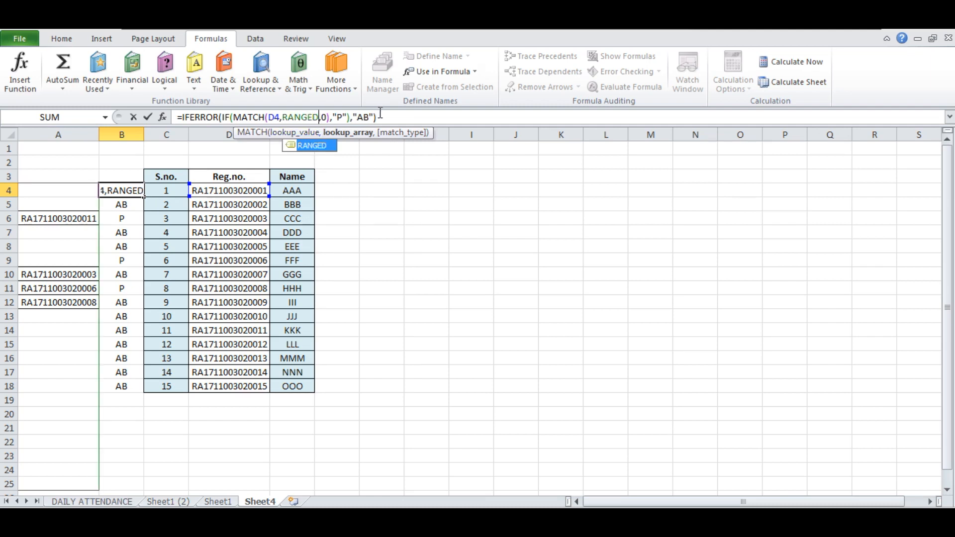
left_click(393, 118)
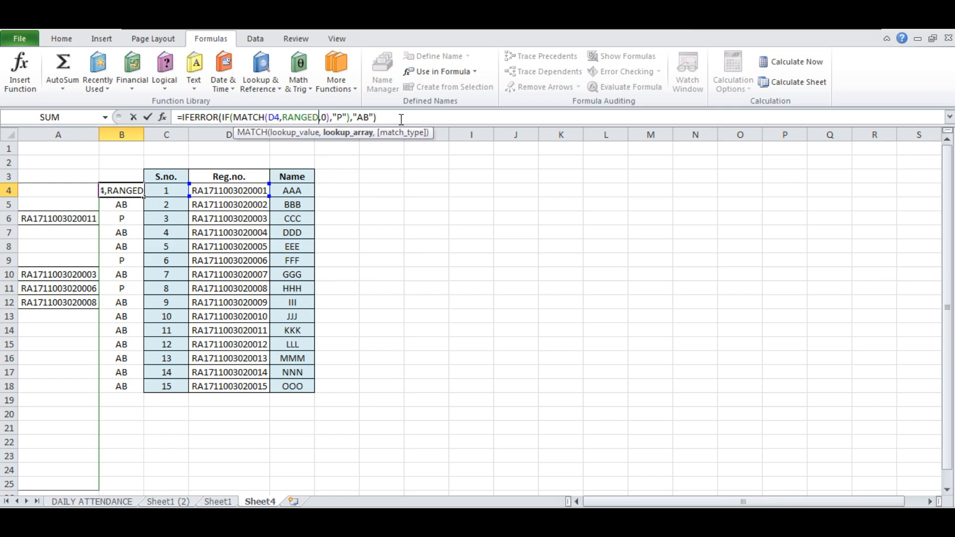
key("Tab")
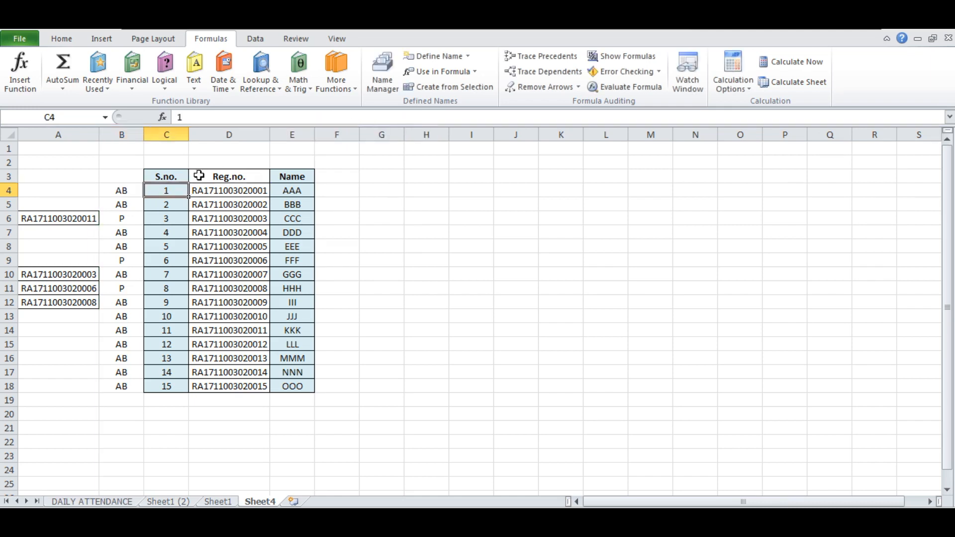
Step: Fill the updated B4 formula down to B18 and check student KKK's attendance status in B14
left_click(121, 191)
left_click_drag(144, 197, 140, 393)
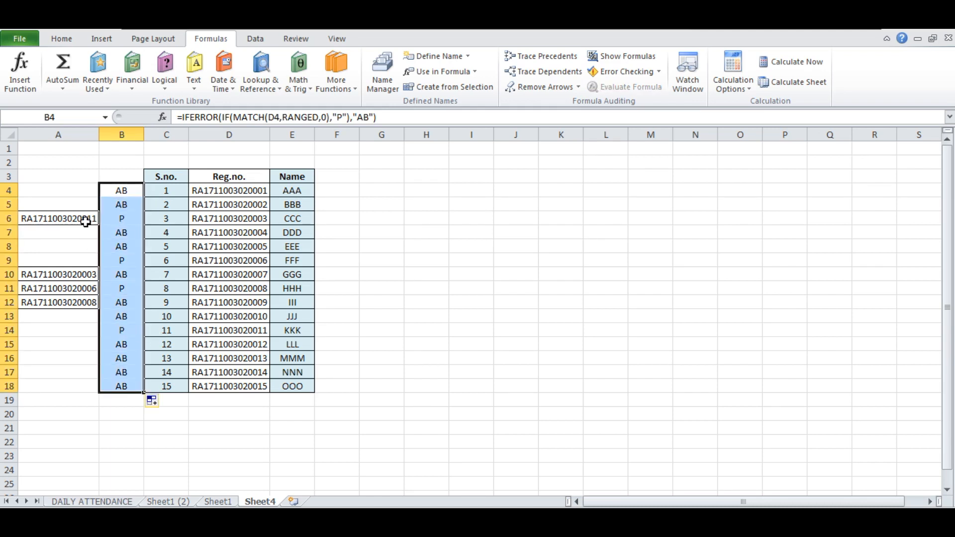
left_click(136, 331)
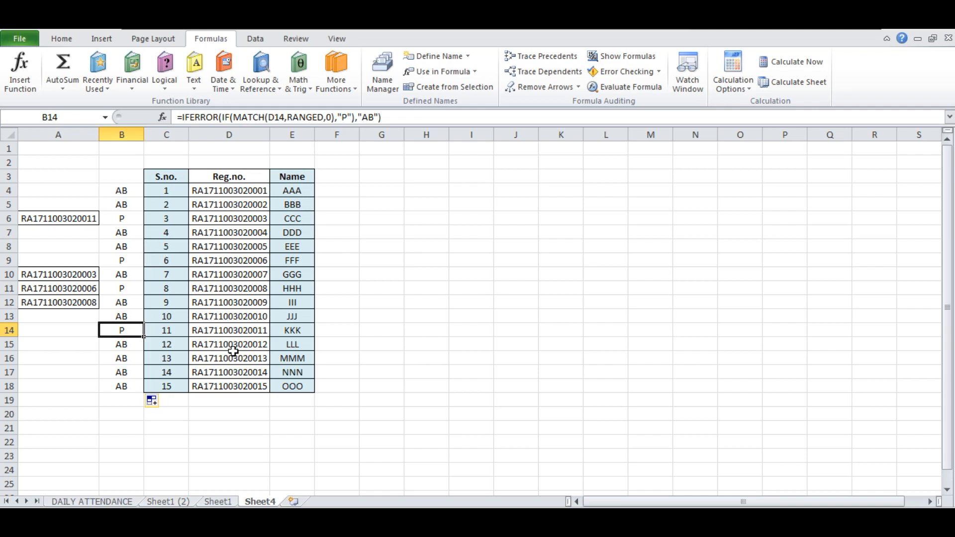
Step: Copy the register numbers of students NNN and JJJ from D17 and D13 into A4 and A18 respectively, and check B13
left_click(228, 371)
key("ctrl+c")
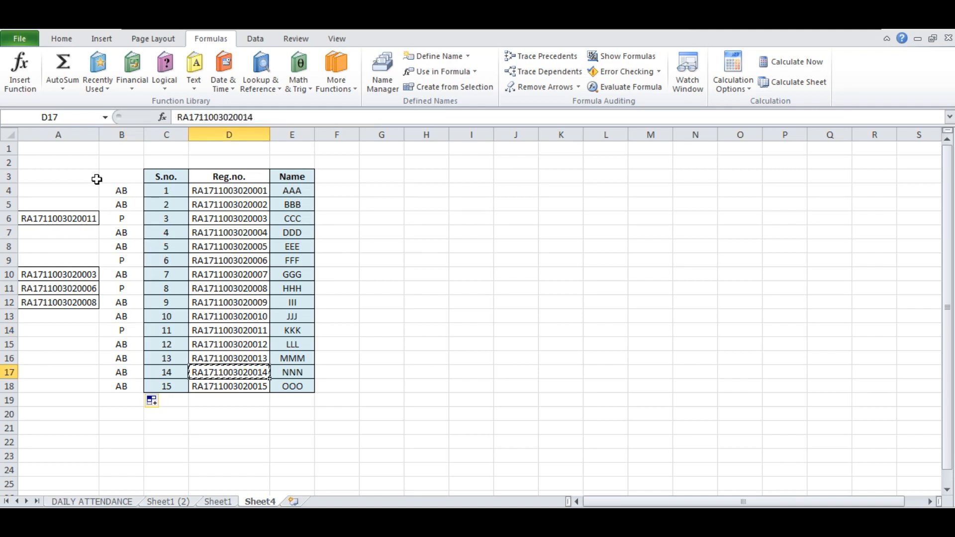
left_click(83, 191)
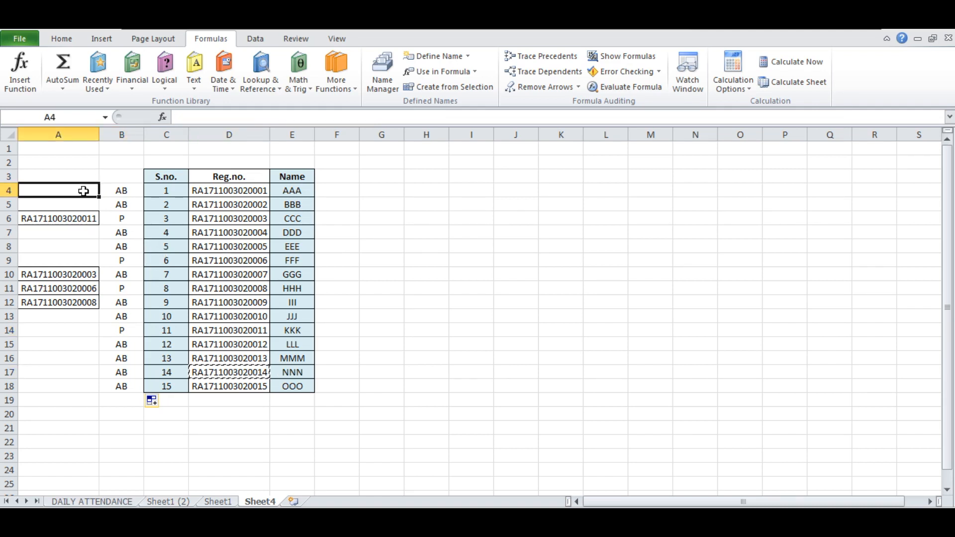
key("ctrl+v")
left_click(235, 311)
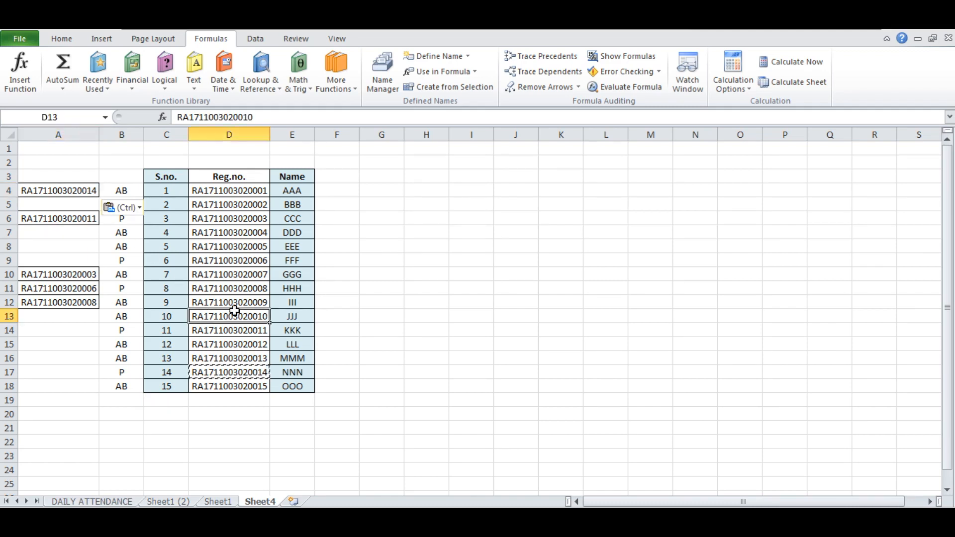
key("ctrl+c")
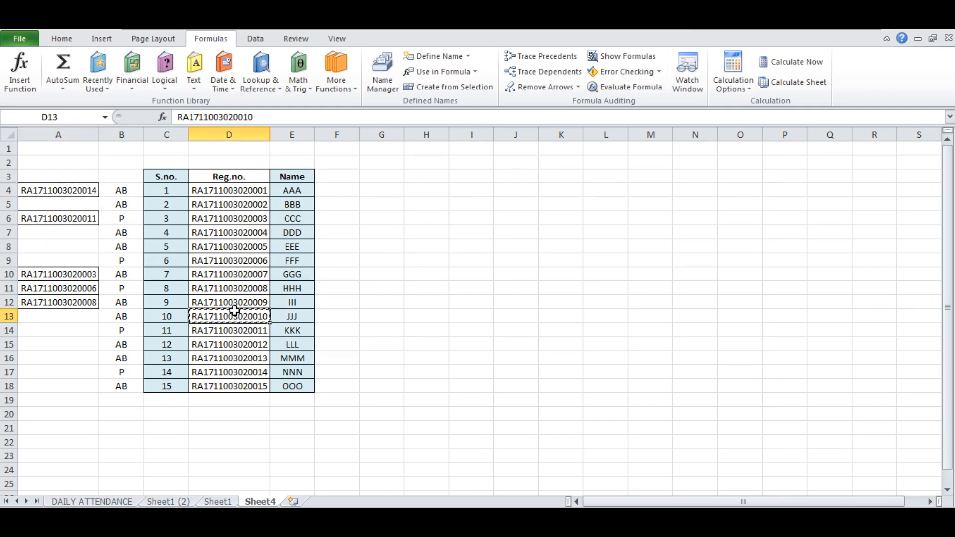
left_click(72, 380)
key("ctrl+v")
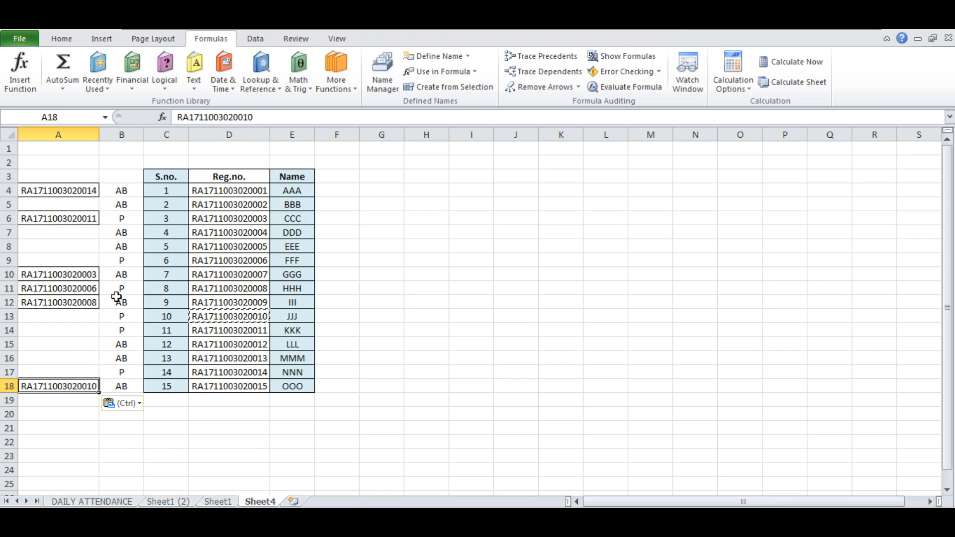
left_click(119, 315)
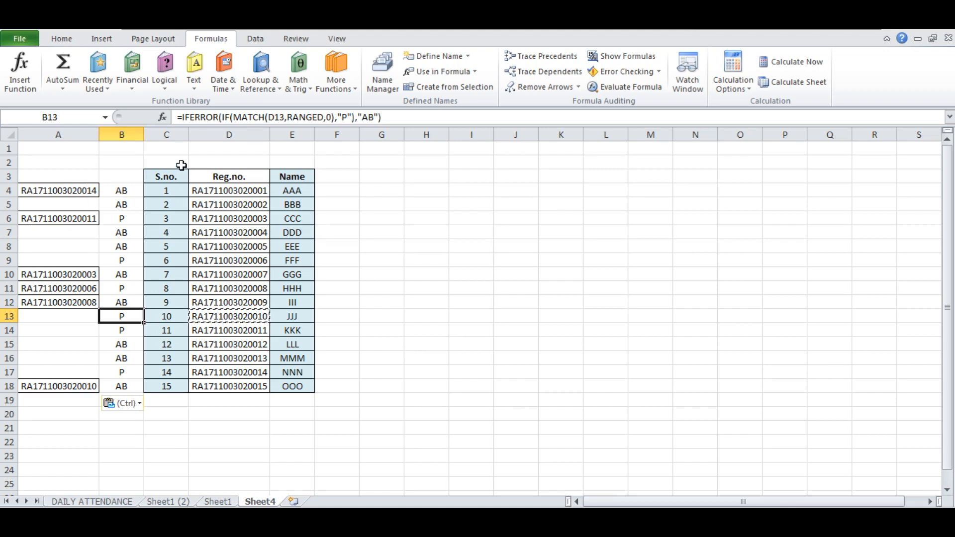
Step: Enter =COUNTIF(B4:B18,"AB") in B2 to count the absentees
left_click(129, 164)
type("=")
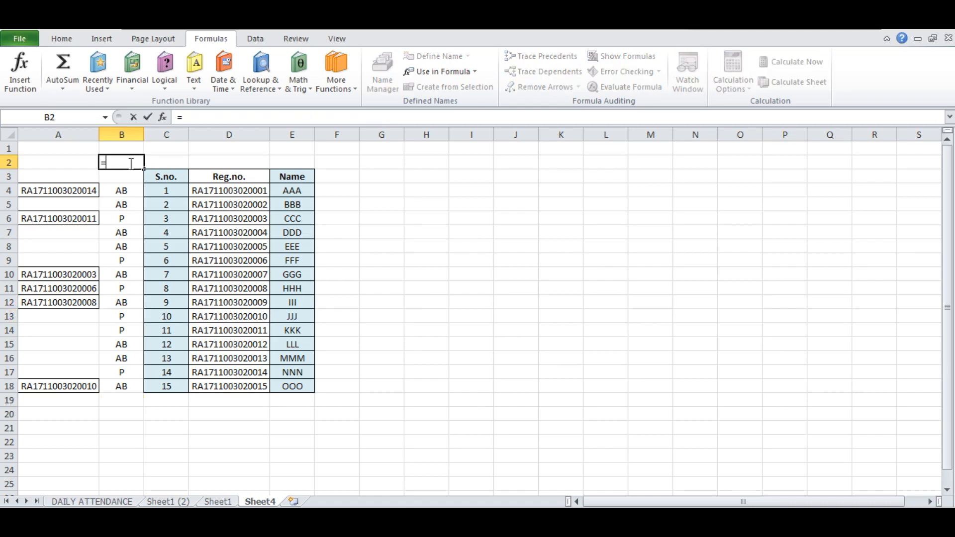
type("COUNTIF(")
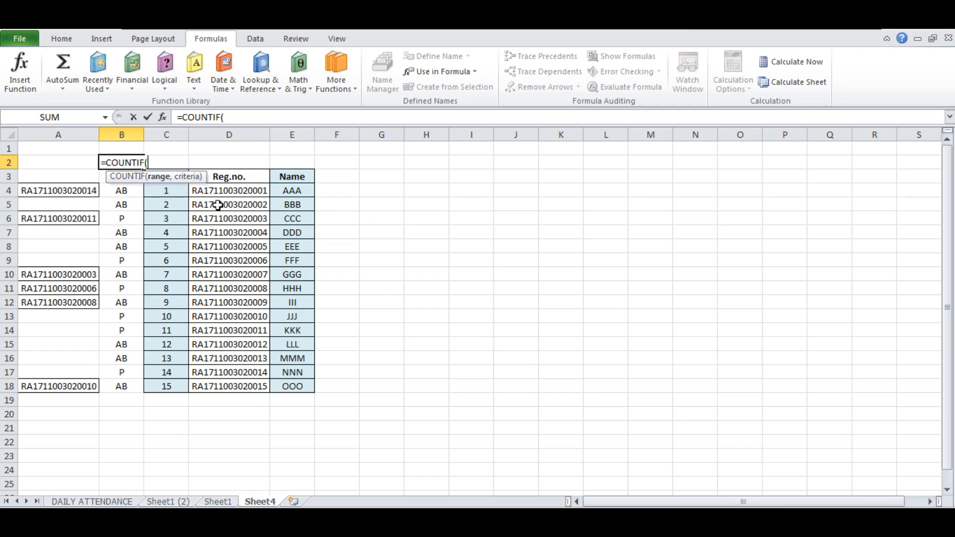
left_click_drag(132, 192, 130, 389)
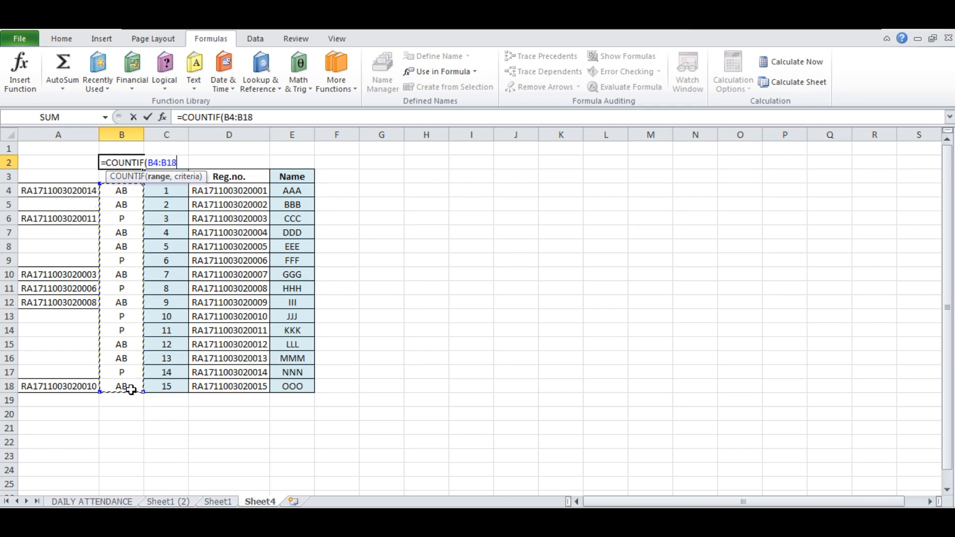
type(",\"AB")
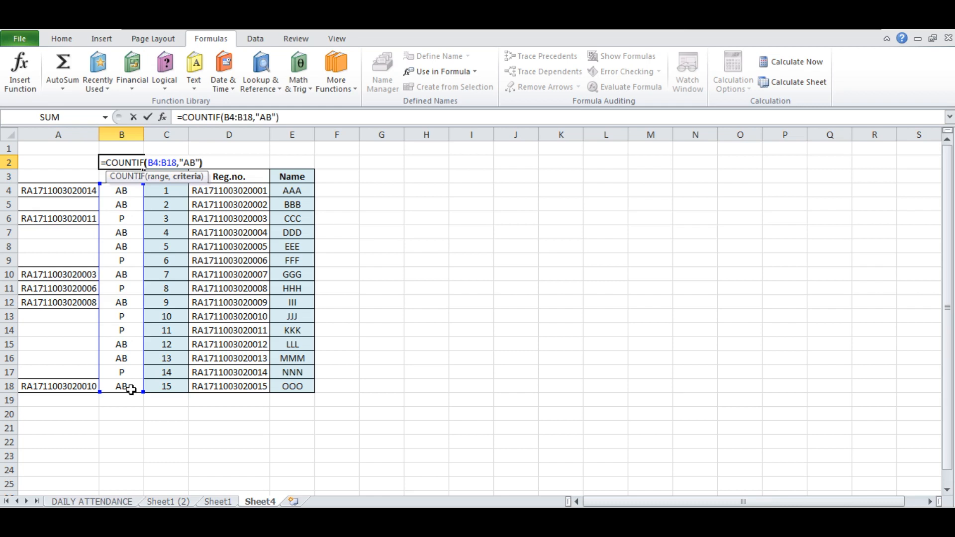
key("Return")
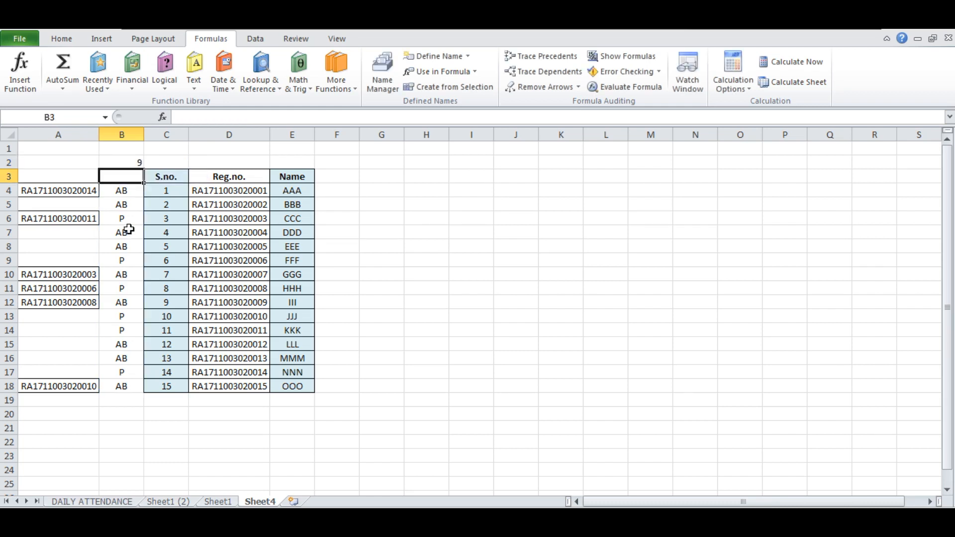
Step: Enter =COUNTIF(B4:B18,"P") in B1 to count the students present
left_click(128, 149)
type("=COUNTIF")
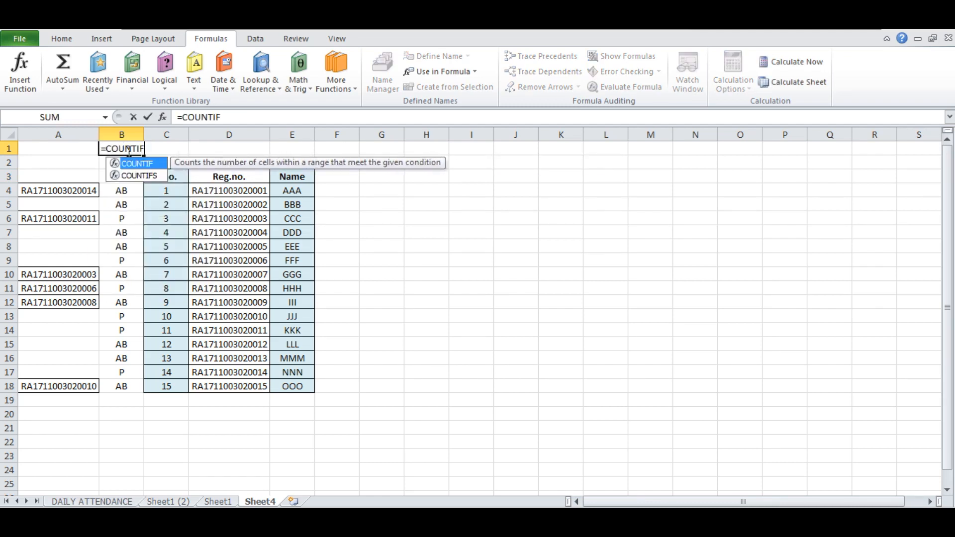
type("(")
left_click_drag(123, 190, 122, 388)
type(",\"P\")")
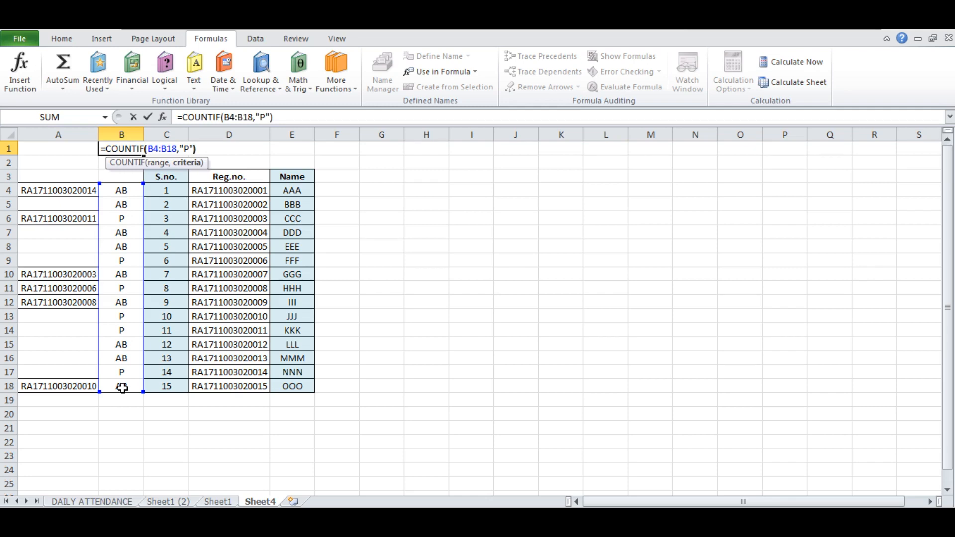
key("Return")
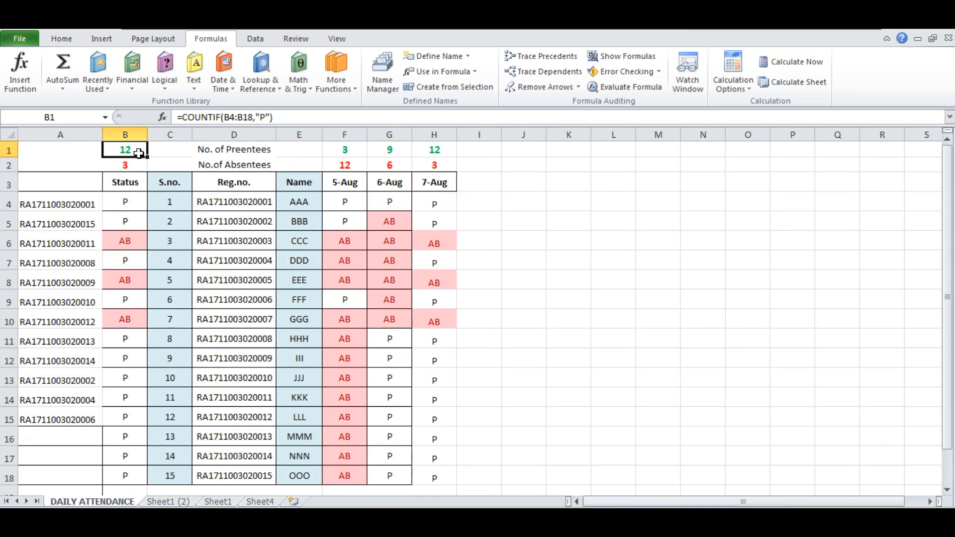
left_click_drag(134, 151, 132, 163)
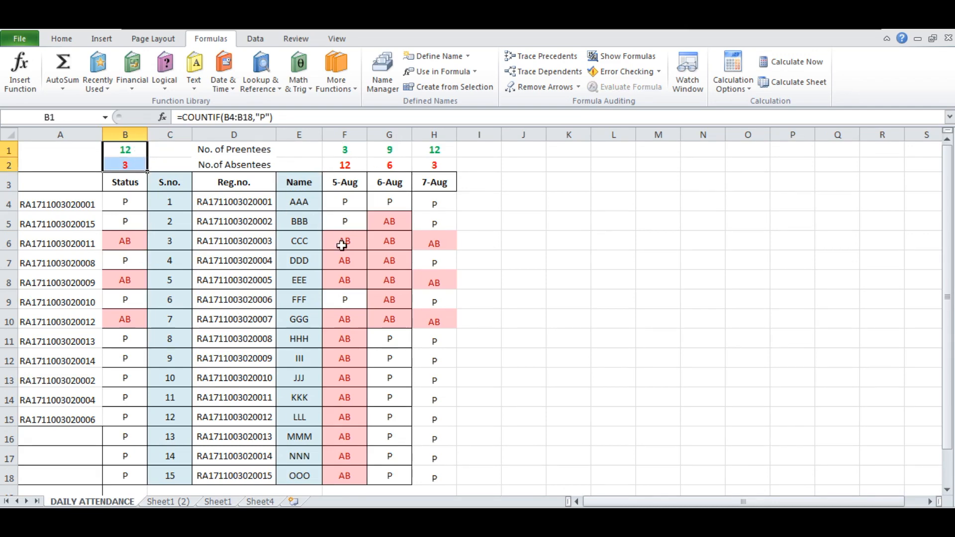
left_click_drag(342, 243, 380, 253)
left_click(479, 240)
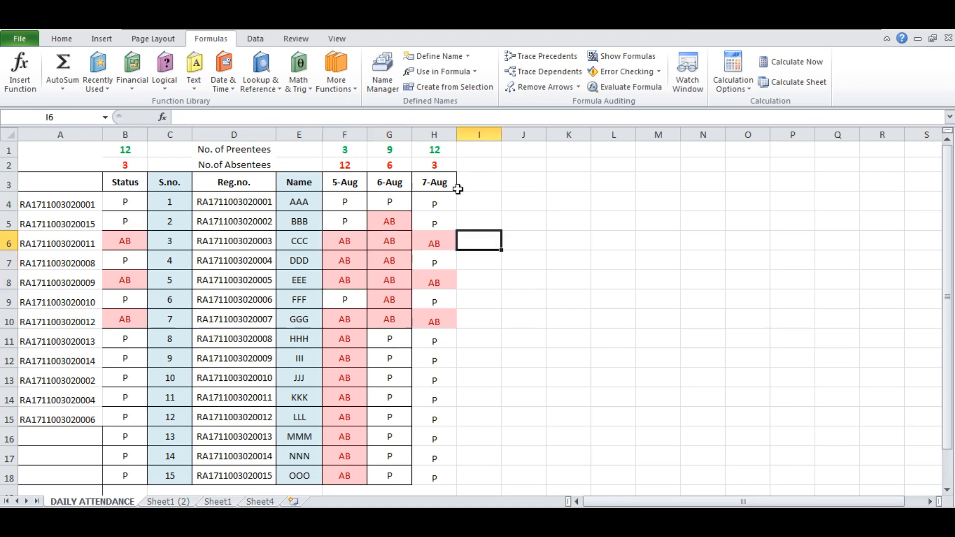
Step: Highlight the AB entries in columns F to K with a Text that Contains rule using Light Red Fill with Dark Red Text
left_click(399, 132)
left_click_drag(341, 134, 559, 140)
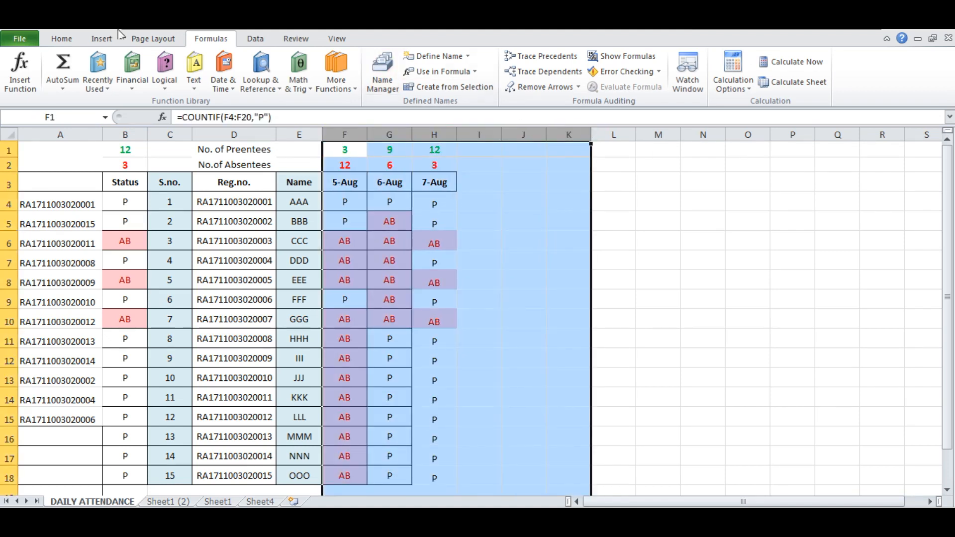
left_click(67, 44)
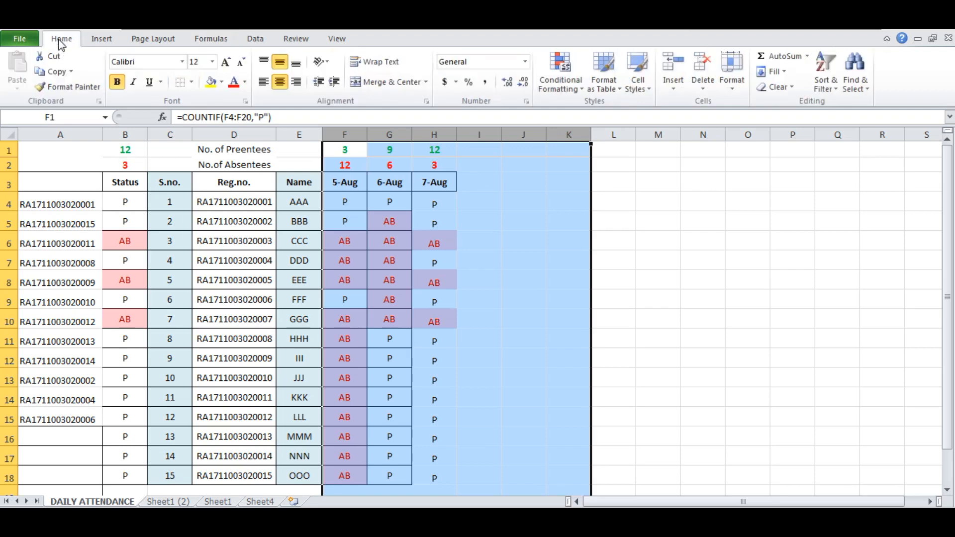
left_click(557, 91)
mouse_move(600, 111)
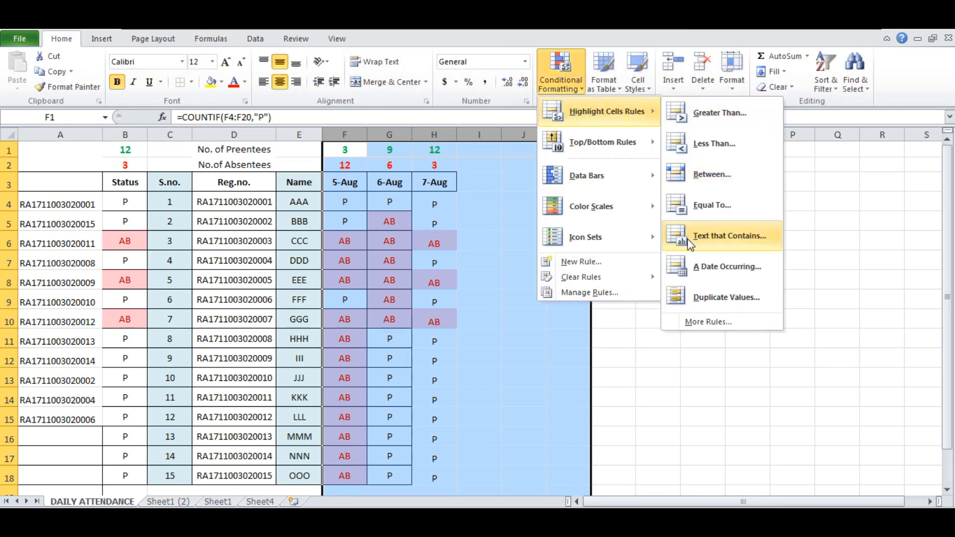
left_click(741, 239)
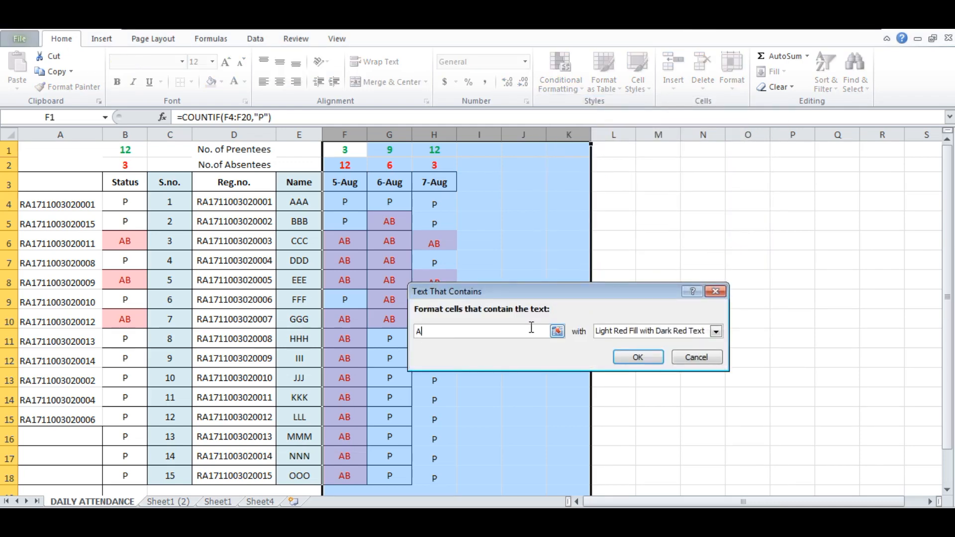
left_click(638, 357)
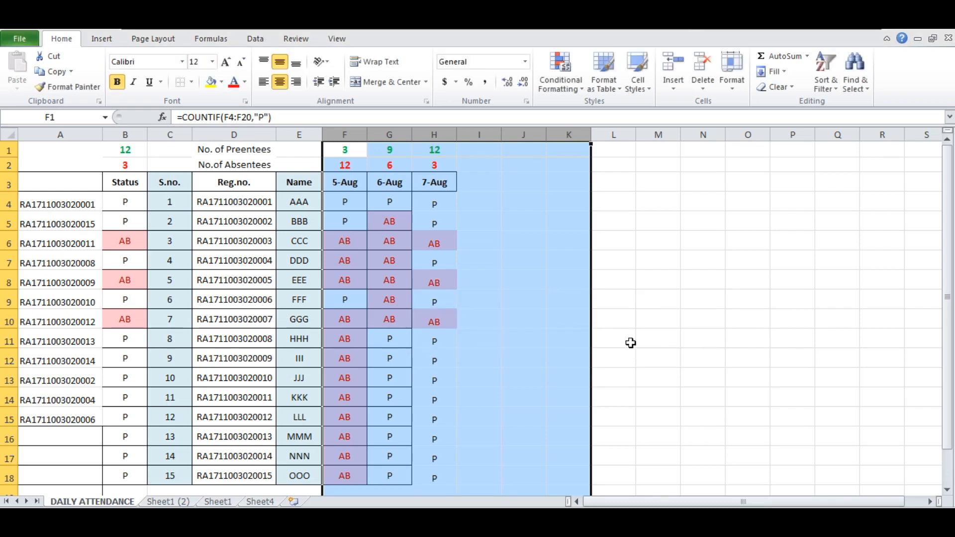
left_click(620, 331)
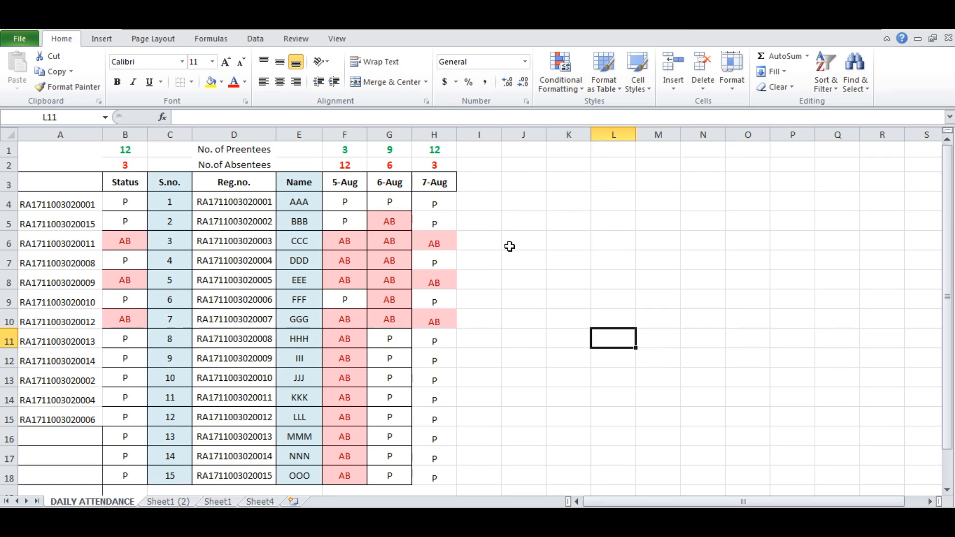
Step: Clear the contents of column A and copy the register numbers from D12:D17 into it, starting at A4
left_click(73, 135)
key("Delete")
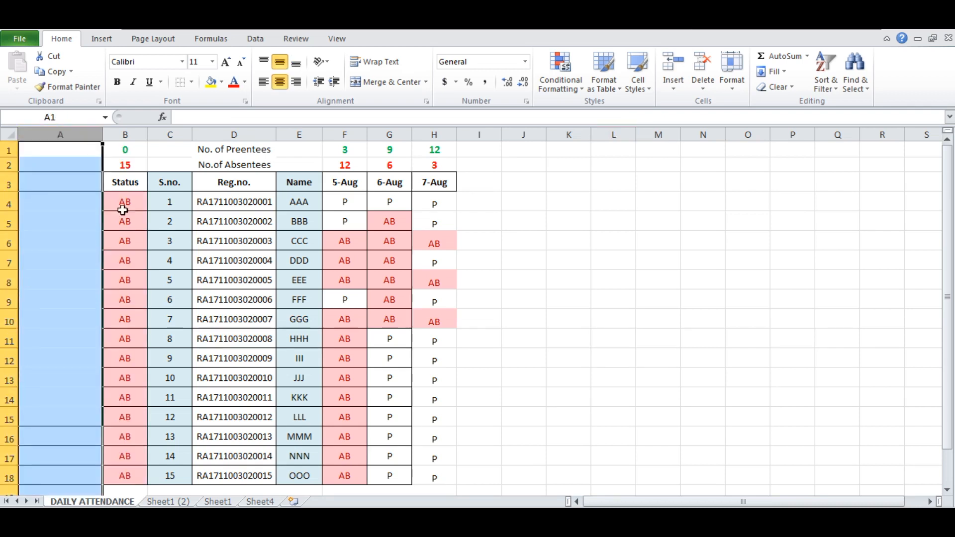
left_click(236, 352)
left_click_drag(236, 351, 236, 461)
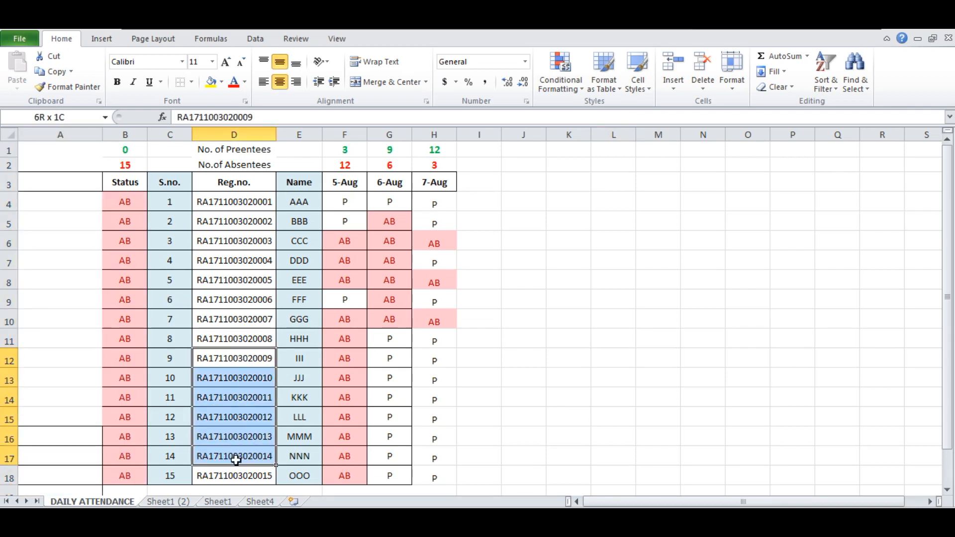
key("ctrl+c")
left_click(48, 204)
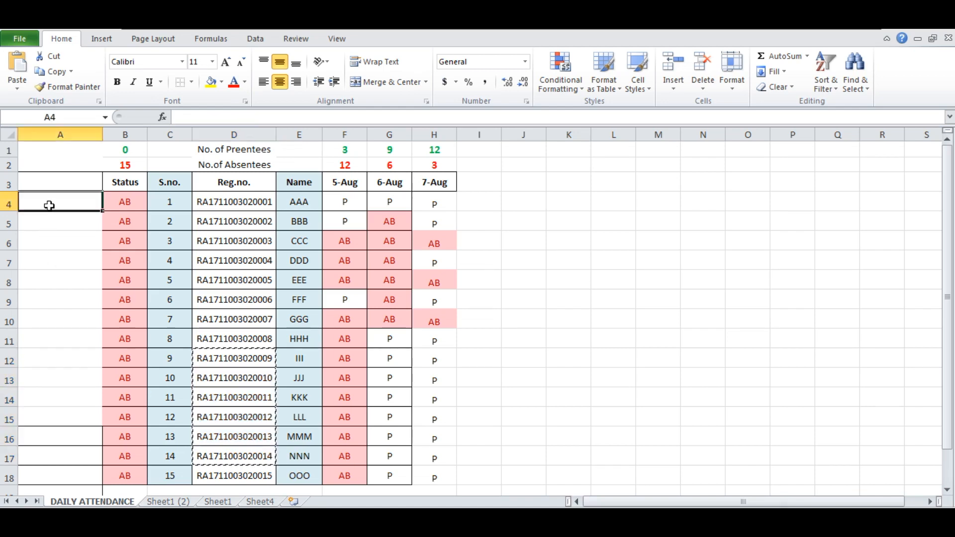
key("ctrl+v")
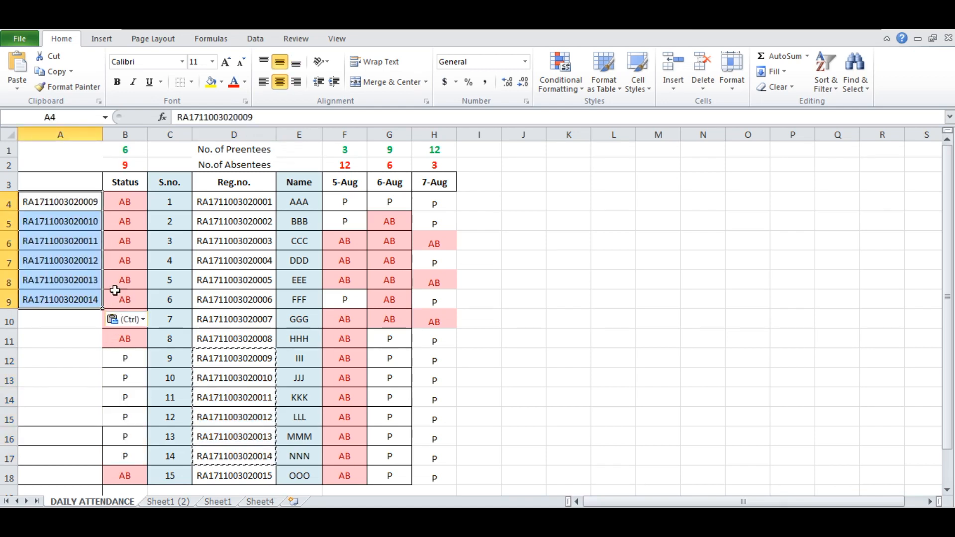
Step: Copy the attendance statuses in B4:B18 and paste them as values only into column I, starting at I4
left_click_drag(131, 202, 120, 480)
key("ctrl+c")
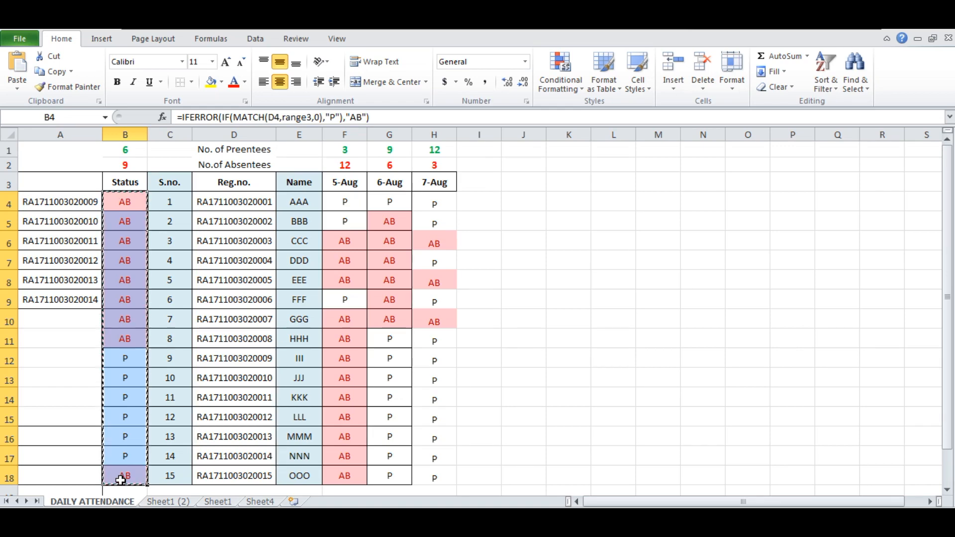
left_click(477, 200)
right_click(478, 200)
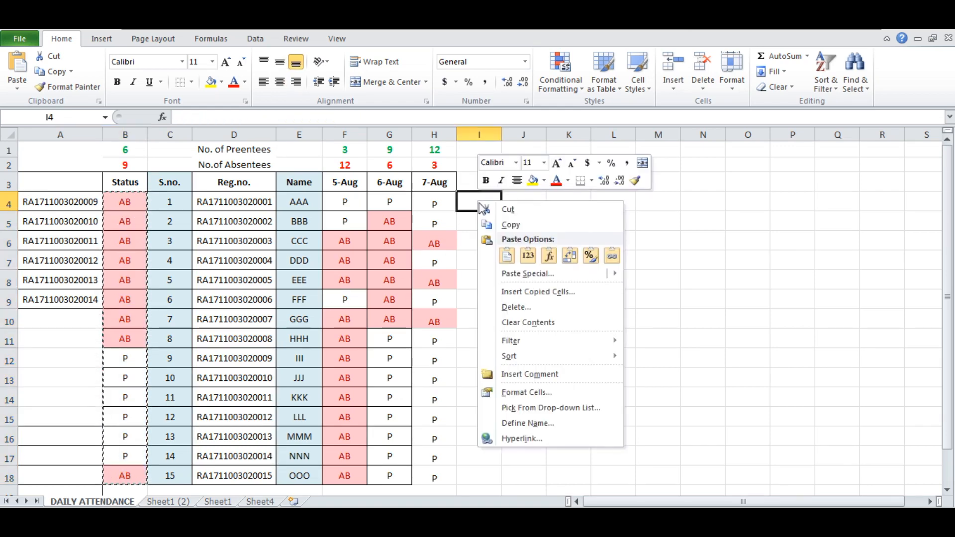
left_click(528, 257)
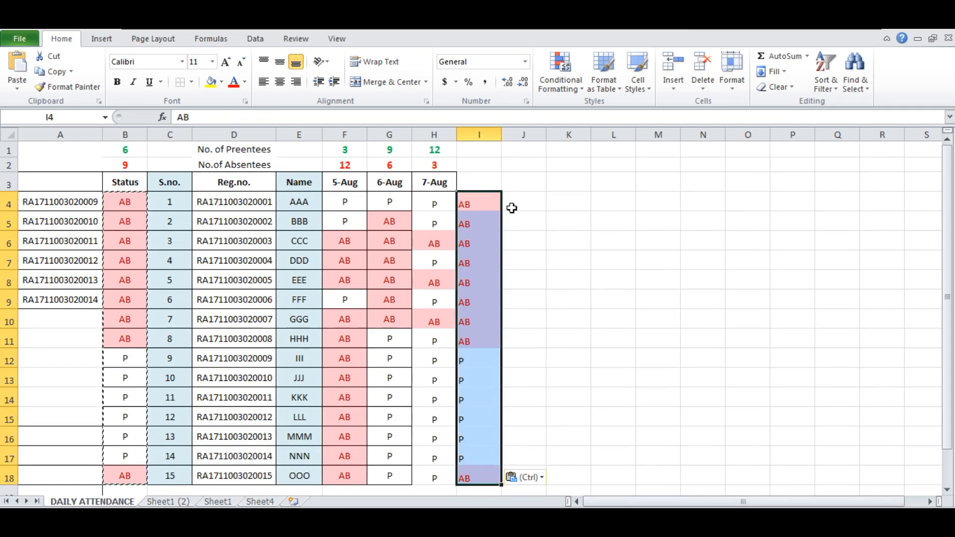
Step: Centre the contents of column I both horizontally and vertically
left_click(484, 133)
left_click(279, 81)
left_click(280, 61)
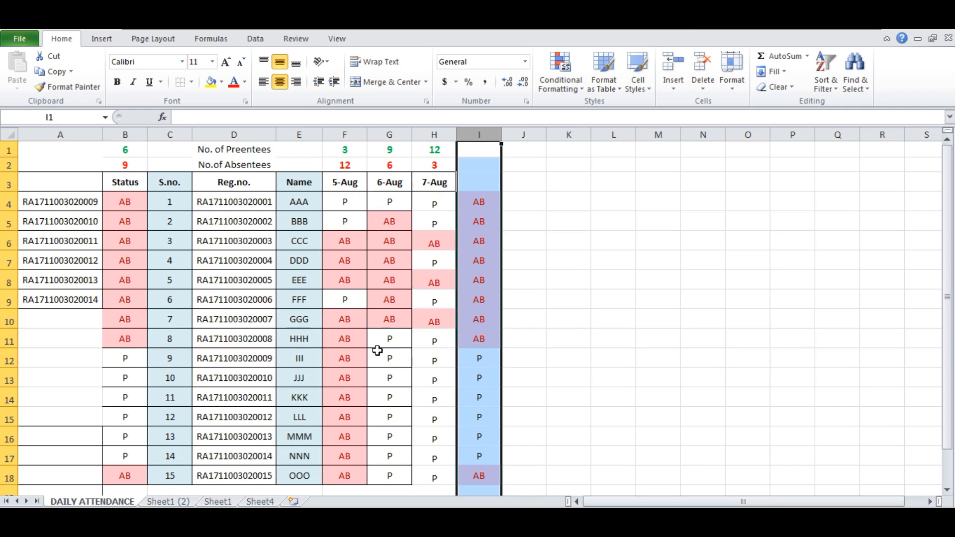
left_click(523, 204)
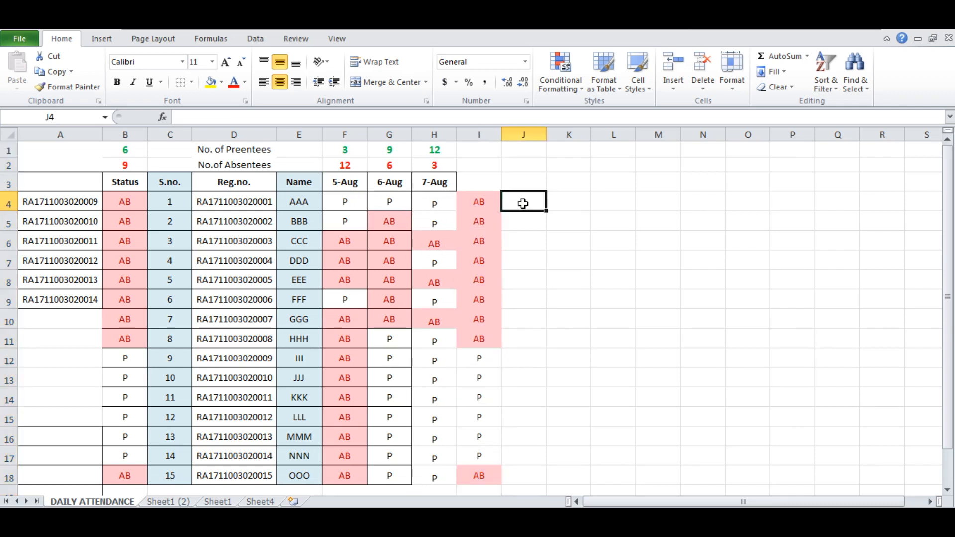